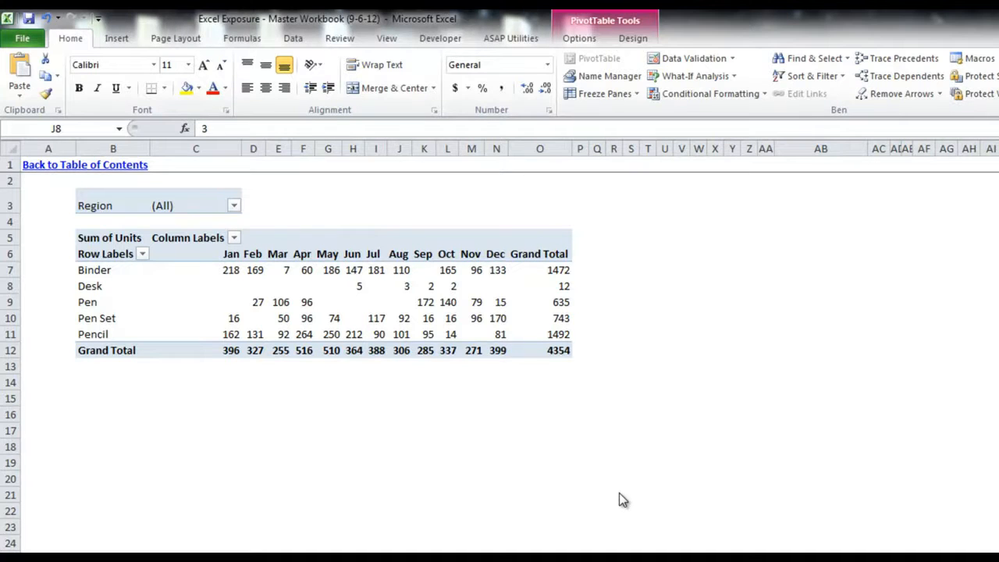
In PivotTable Options, set 'For empty cells show' to 0 so blank product-month cells read 0
right_click(275, 274)
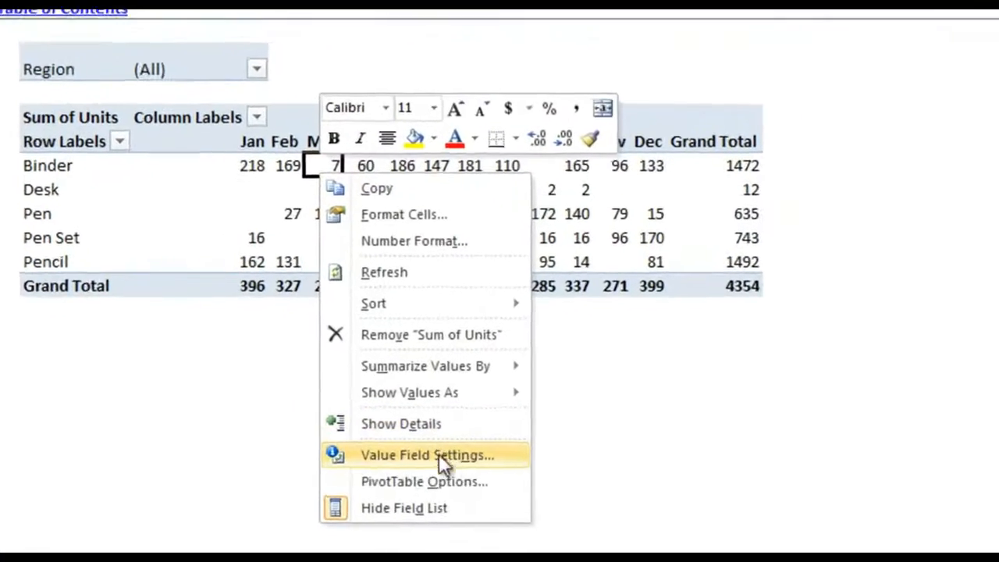
left_click(460, 483)
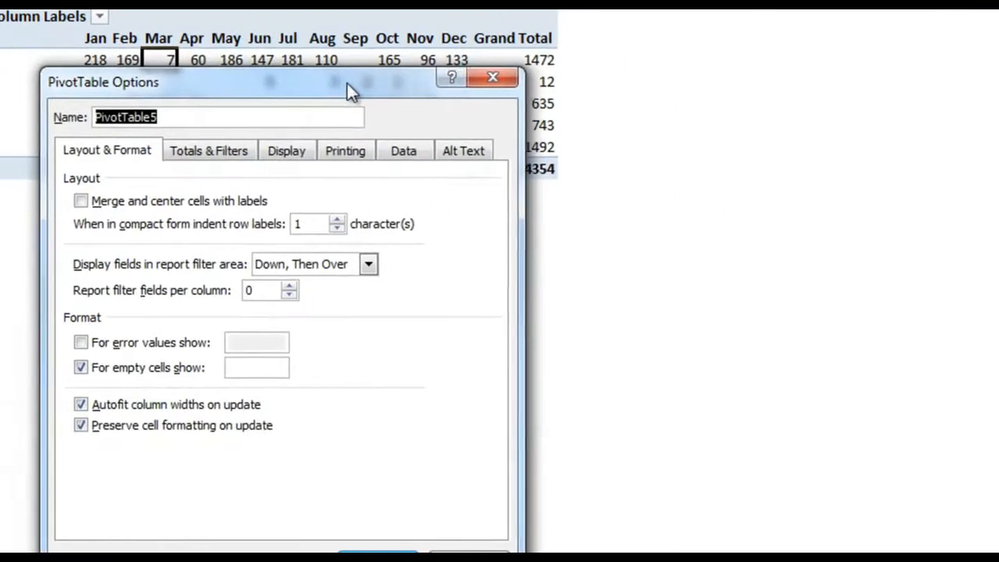
left_click_drag(348, 83, 459, 29)
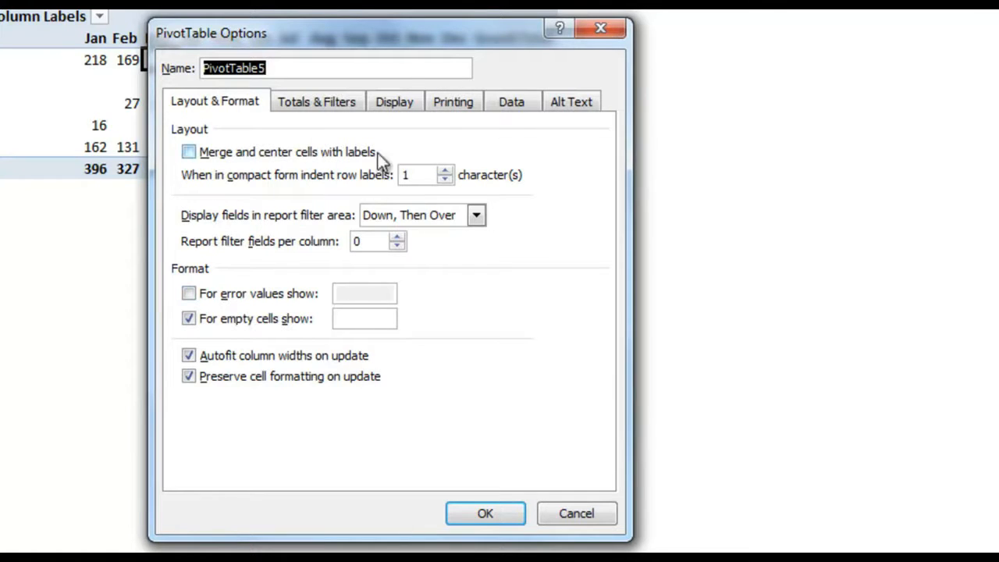
left_click_drag(433, 38, 786, 34)
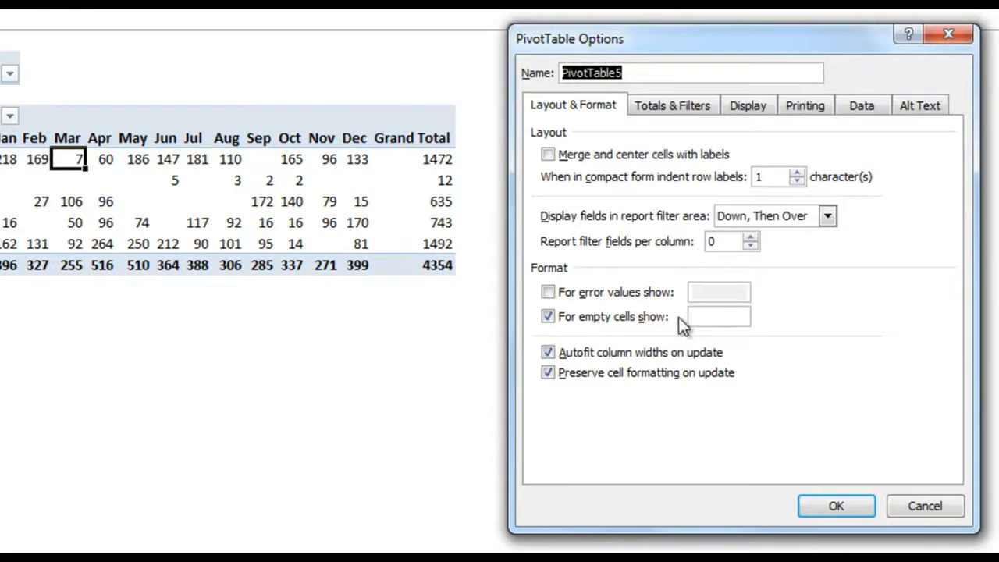
left_click(709, 317)
type("0")
left_click(834, 507)
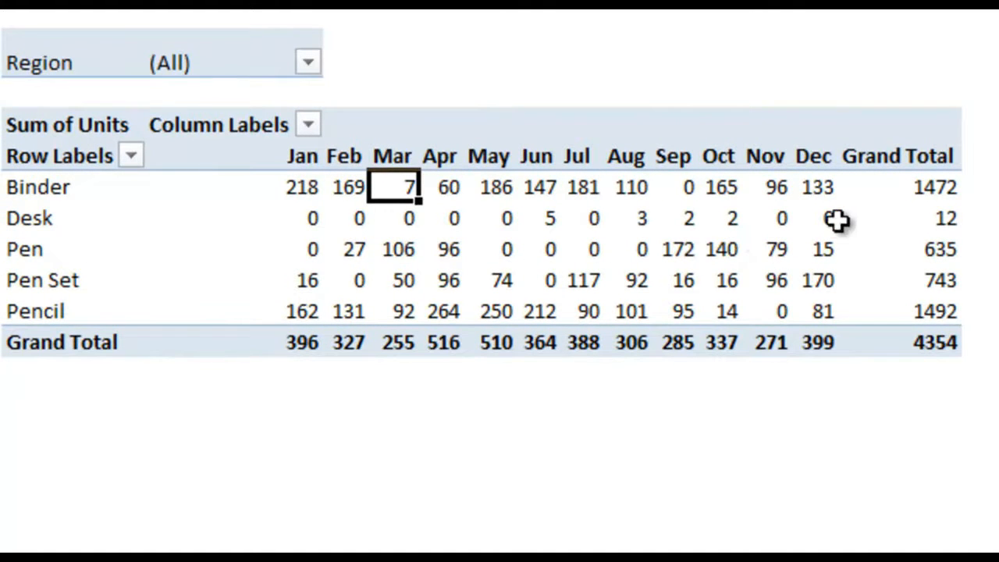
In PivotTable Options, enable 'For error values show' with the text Error
right_click(712, 251)
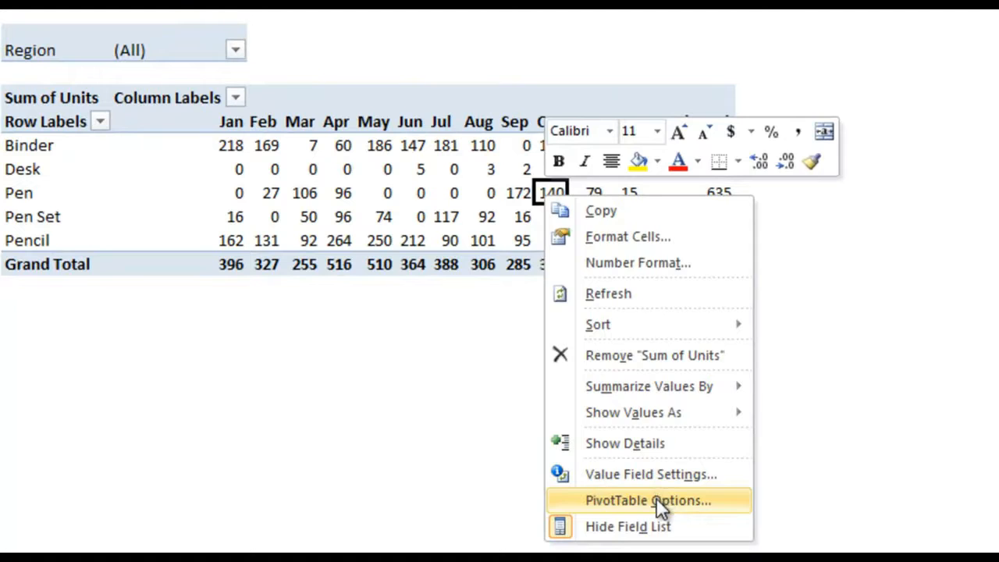
left_click(657, 498)
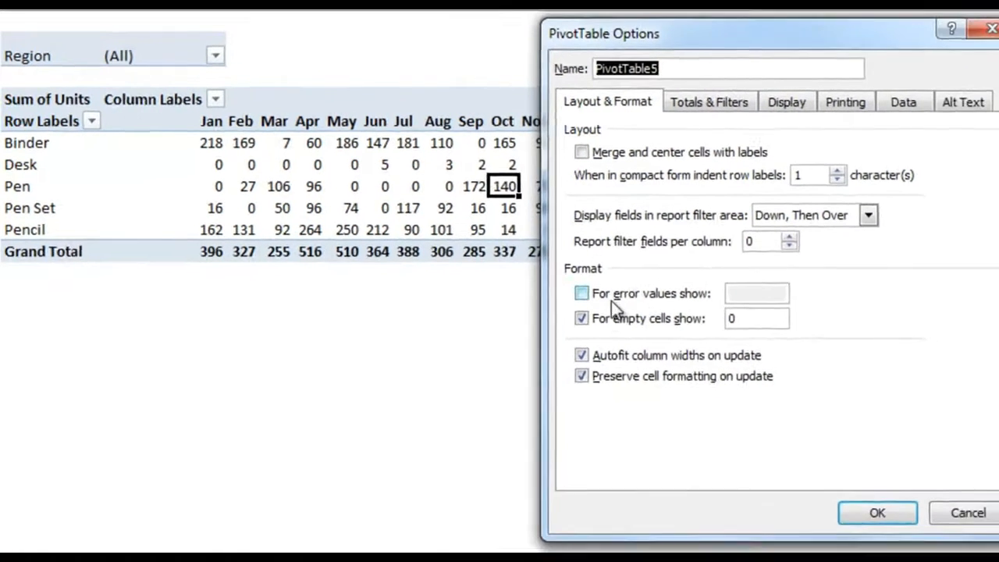
left_click(574, 291)
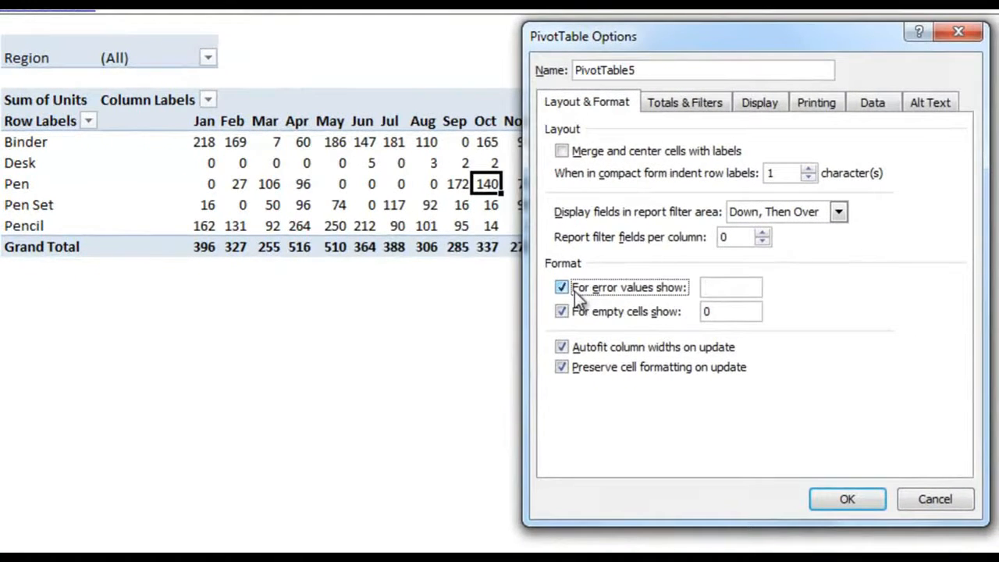
left_click(714, 285)
type("Error")
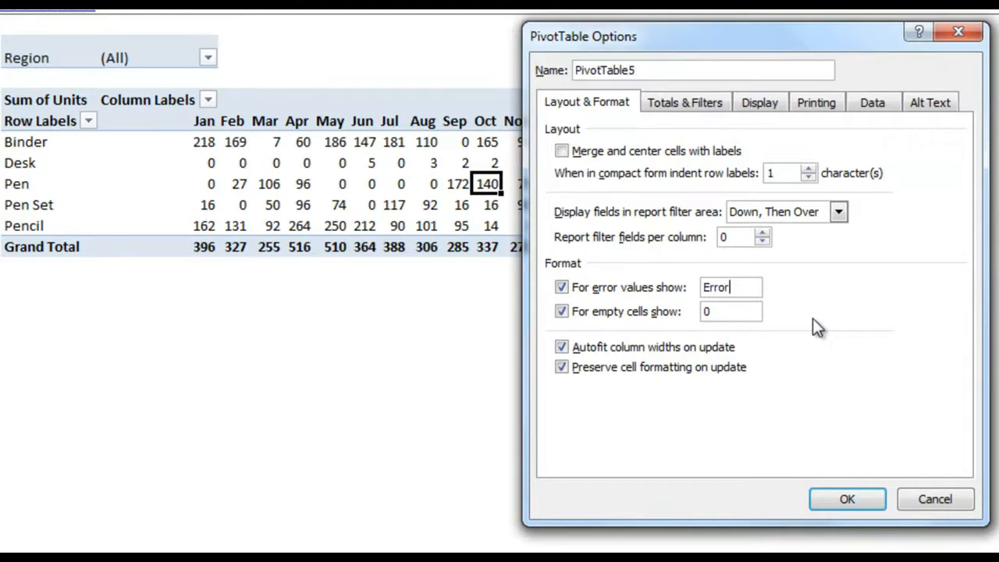
left_click(749, 309)
left_click(737, 286)
Turn off grand totals for rows, removing the Grand Total column
left_click(701, 102)
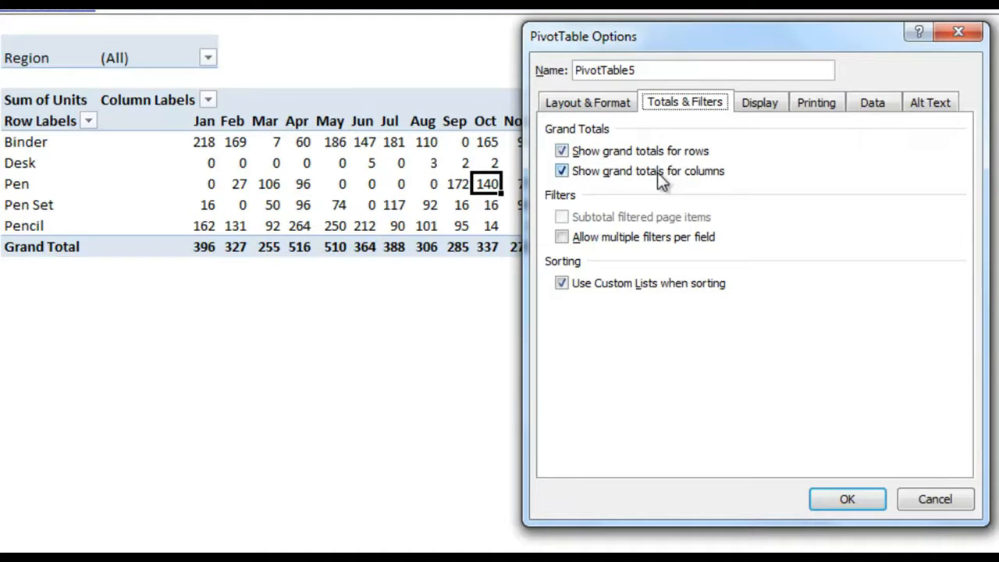
left_click(582, 151)
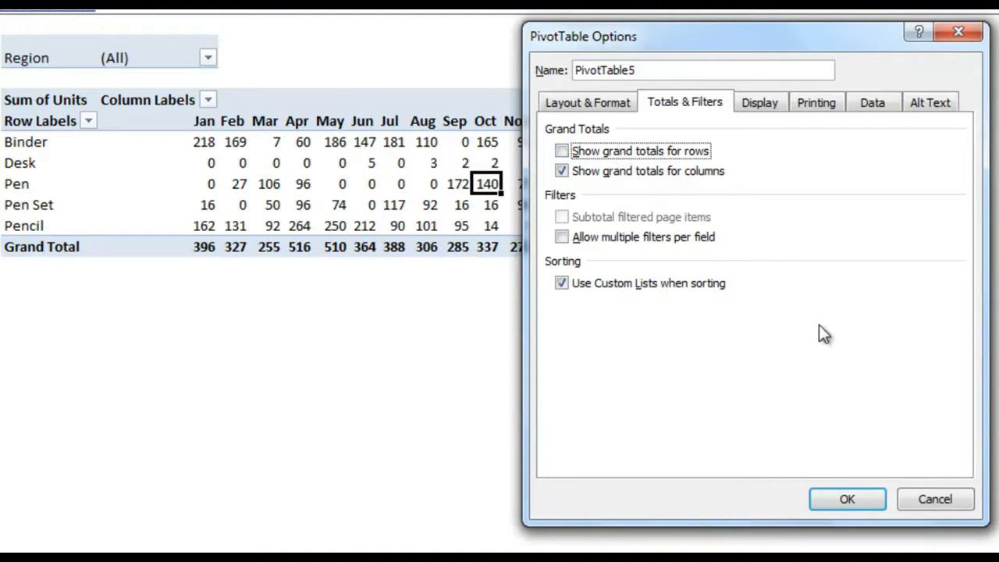
left_click_drag(843, 43, 993, 37)
left_click(985, 491)
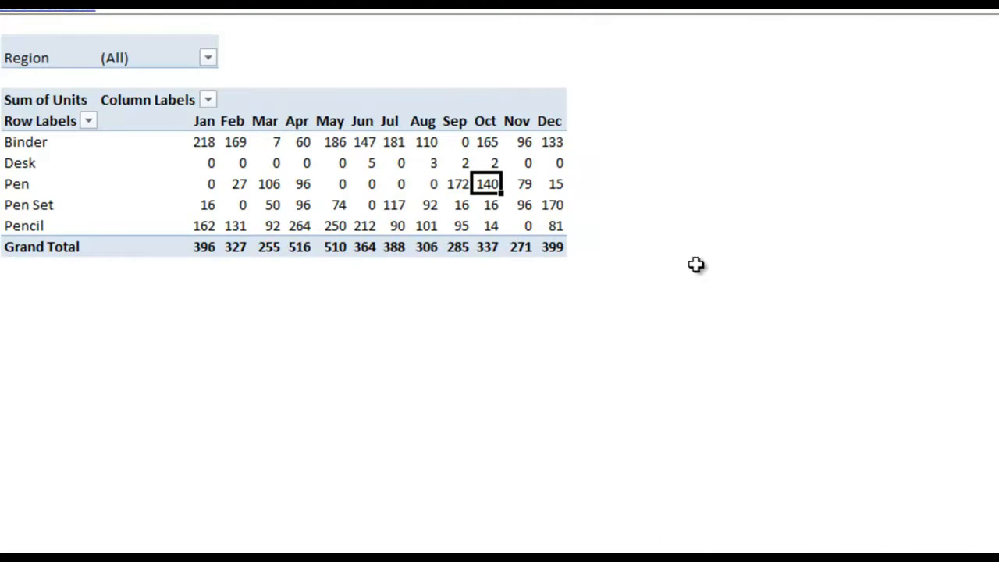
Turn off grand totals for columns, removing the Grand Total row
right_click(515, 184)
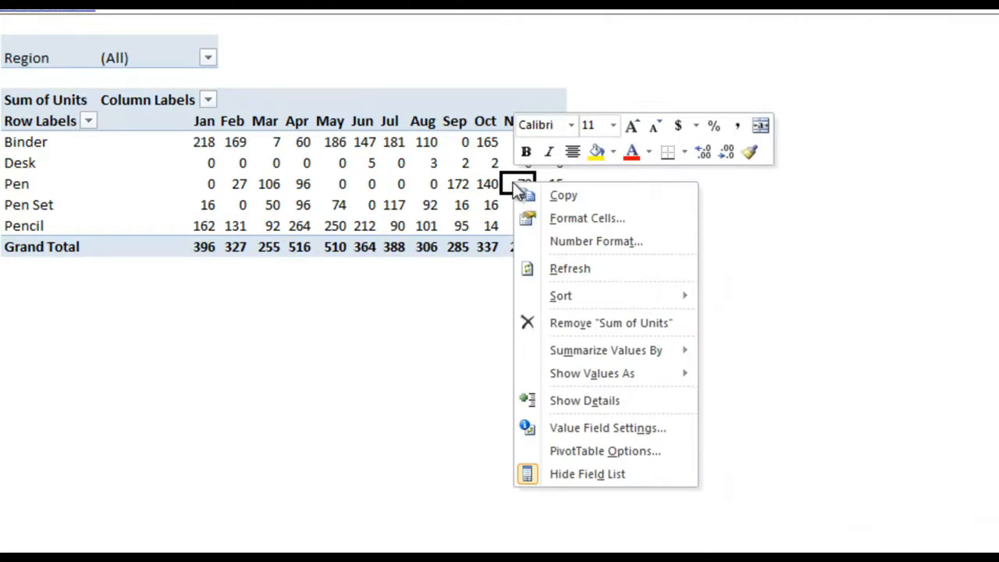
left_click(624, 450)
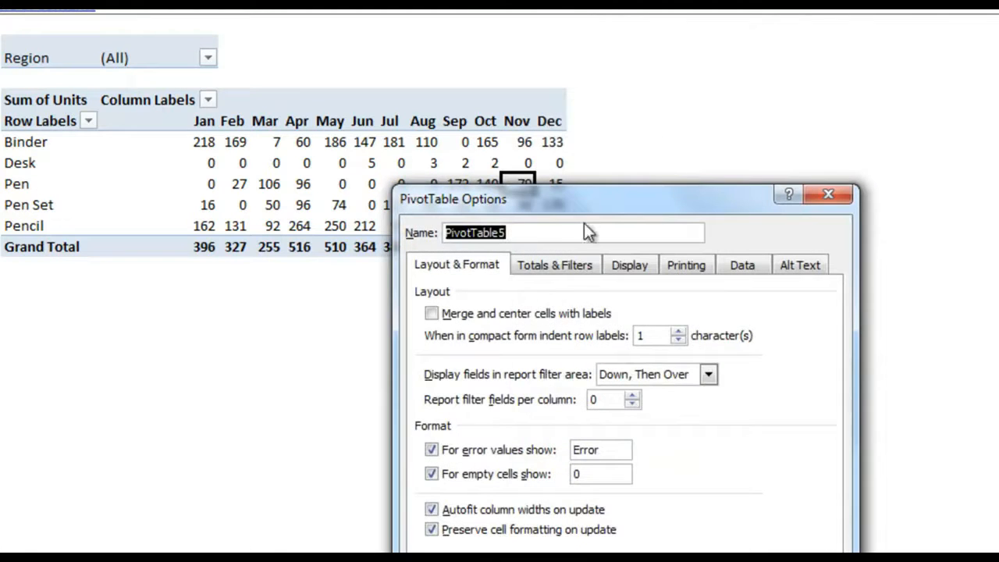
left_click(578, 265)
left_click(540, 334)
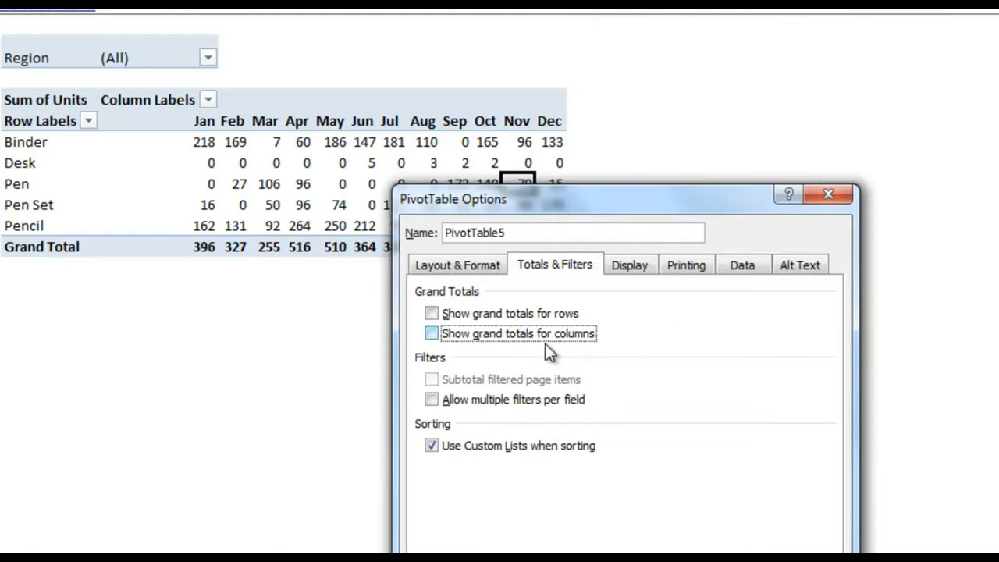
key("Return")
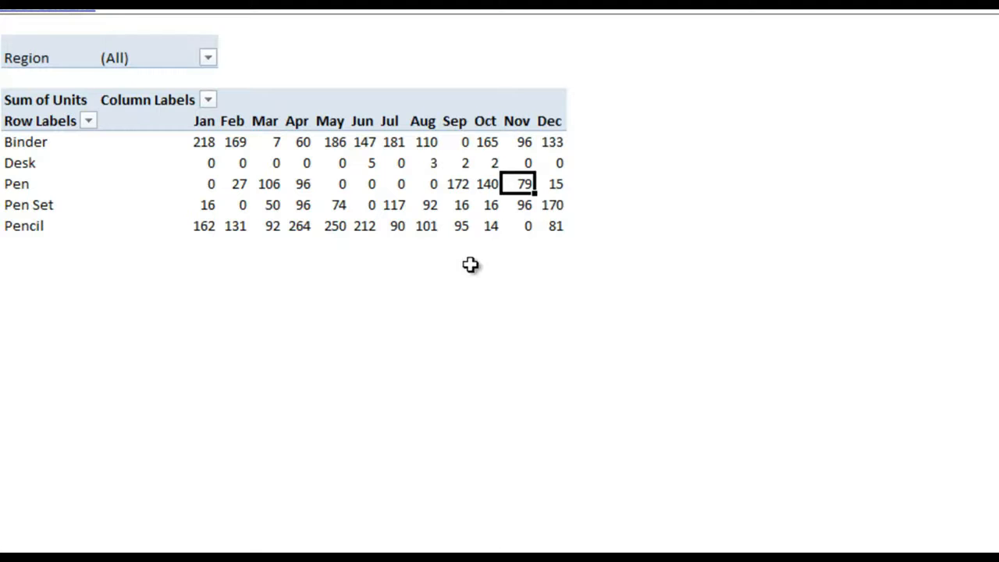
Reopen PivotTable Options and re-tick both row and column grand totals
left_click(447, 212)
right_click(446, 211)
left_click(557, 479)
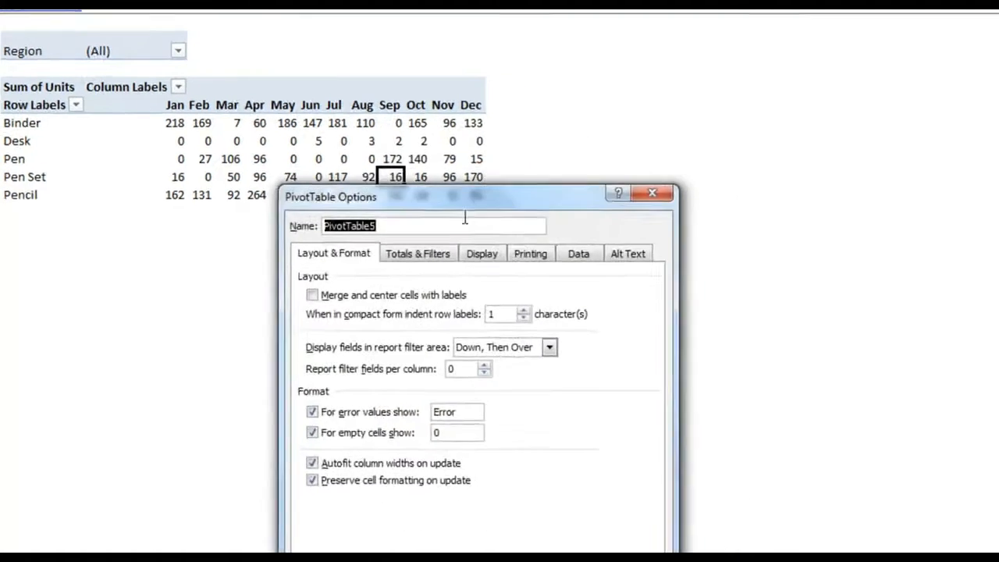
left_click(438, 251)
left_click(346, 297)
left_click(355, 313)
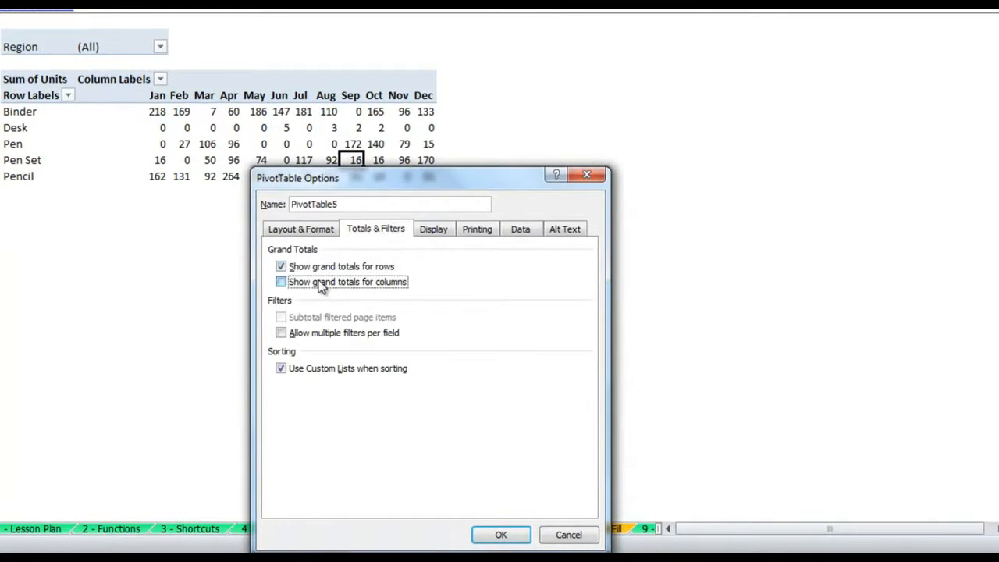
Enable 'Refresh data when opening the file' on the Data tab and apply the options
left_click(443, 230)
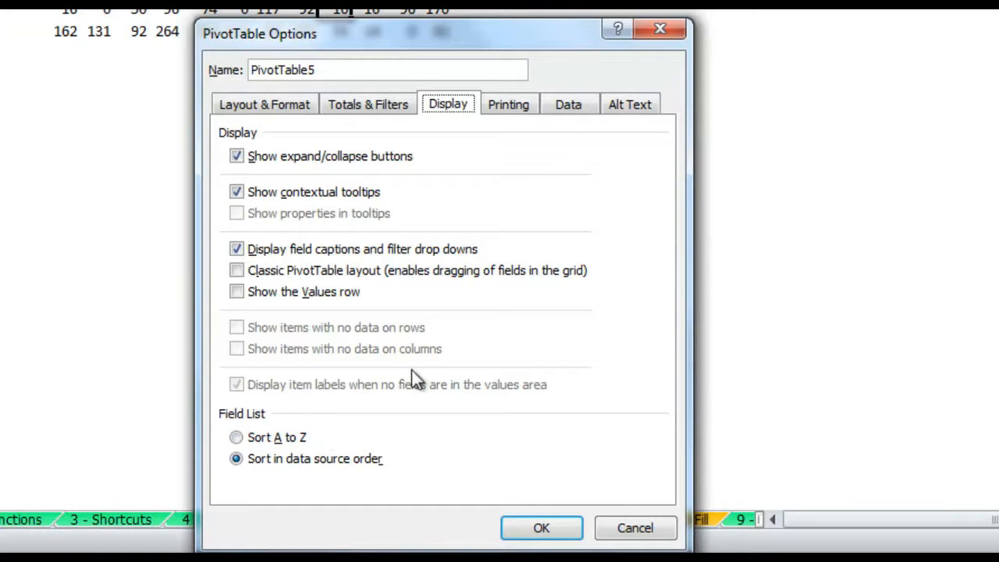
left_click(563, 109)
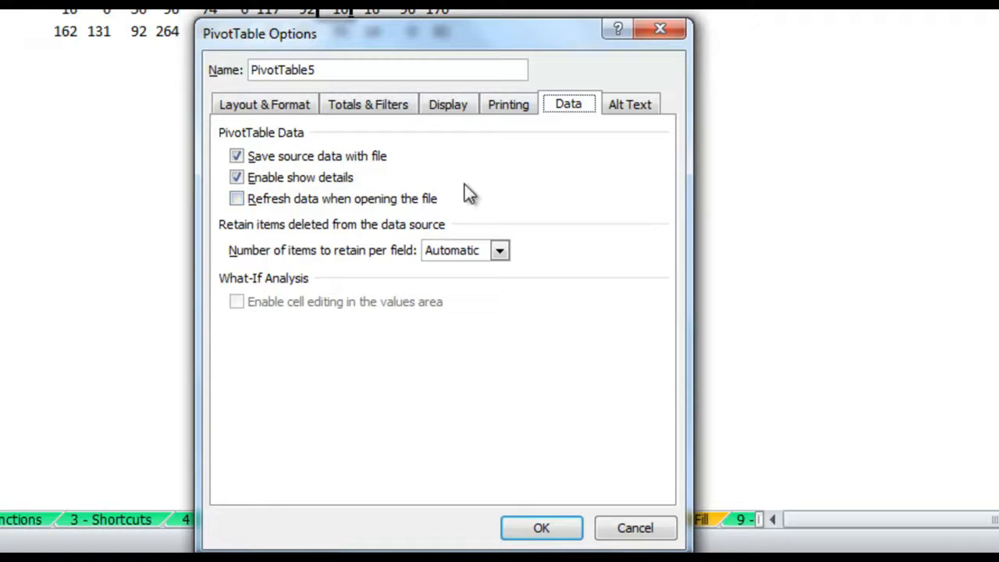
left_click(383, 200)
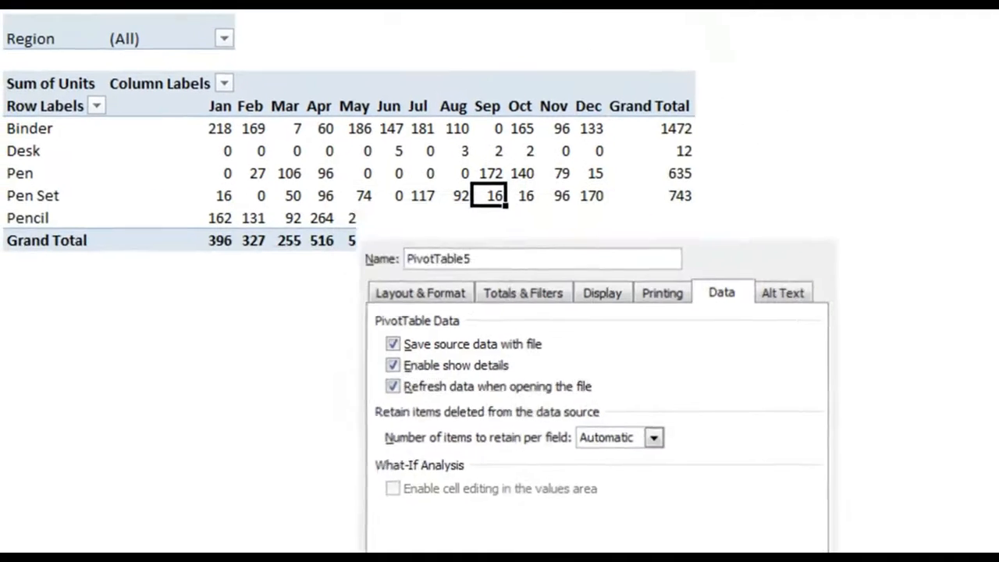
left_click(543, 527)
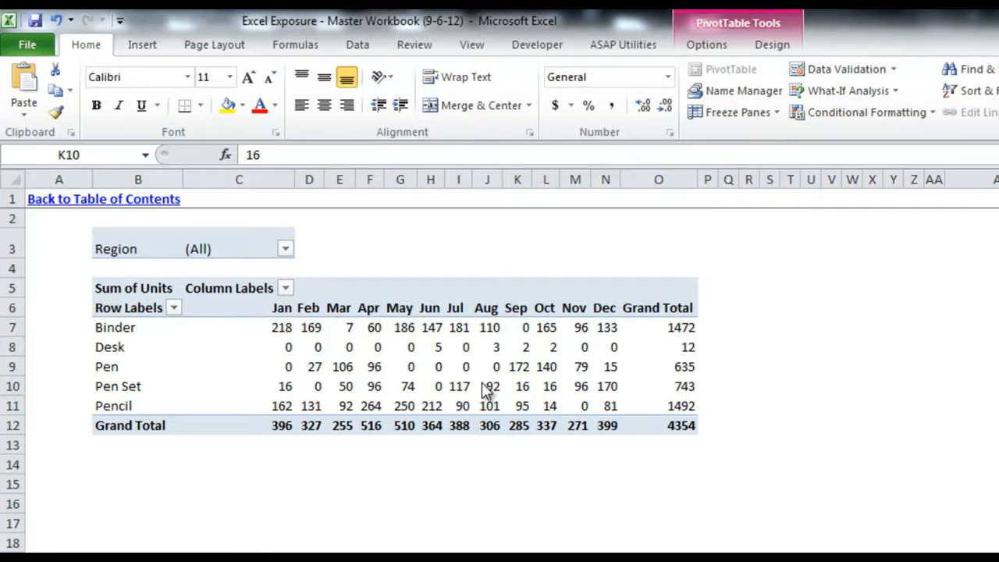
Drill into Binder's January 218 and check that the four orders' units sum to 218
left_click(284, 328)
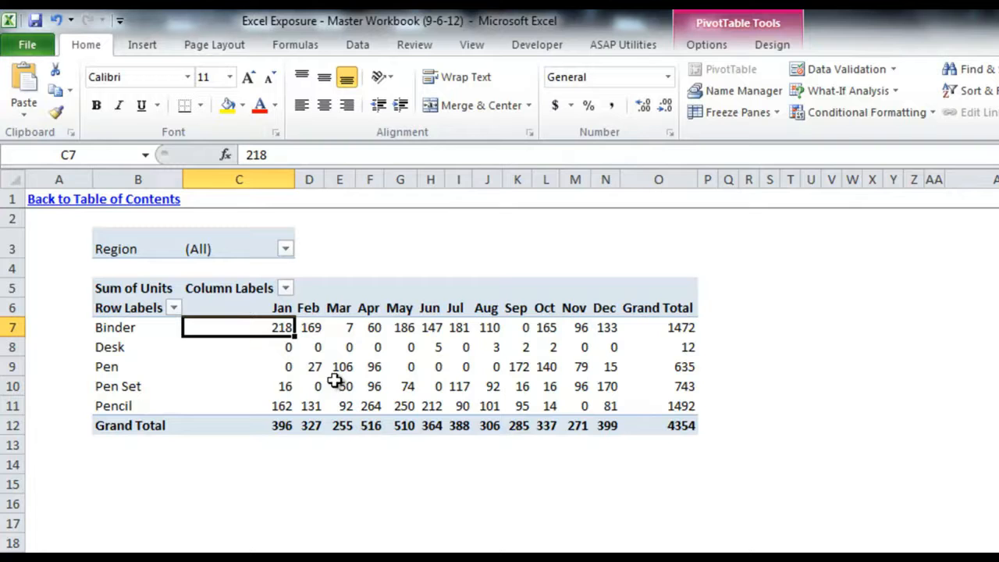
mouse_move(257, 327)
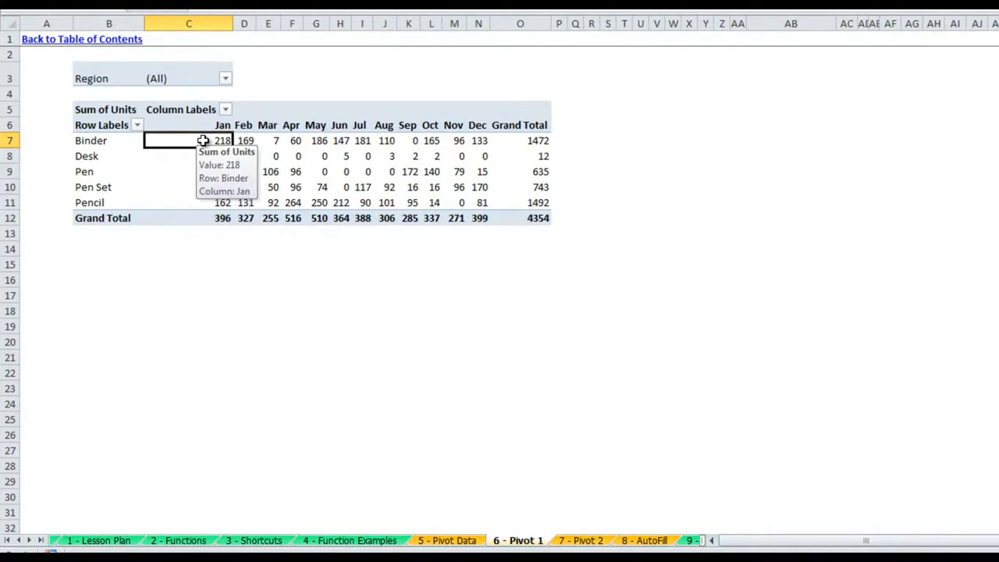
double_click(203, 141)
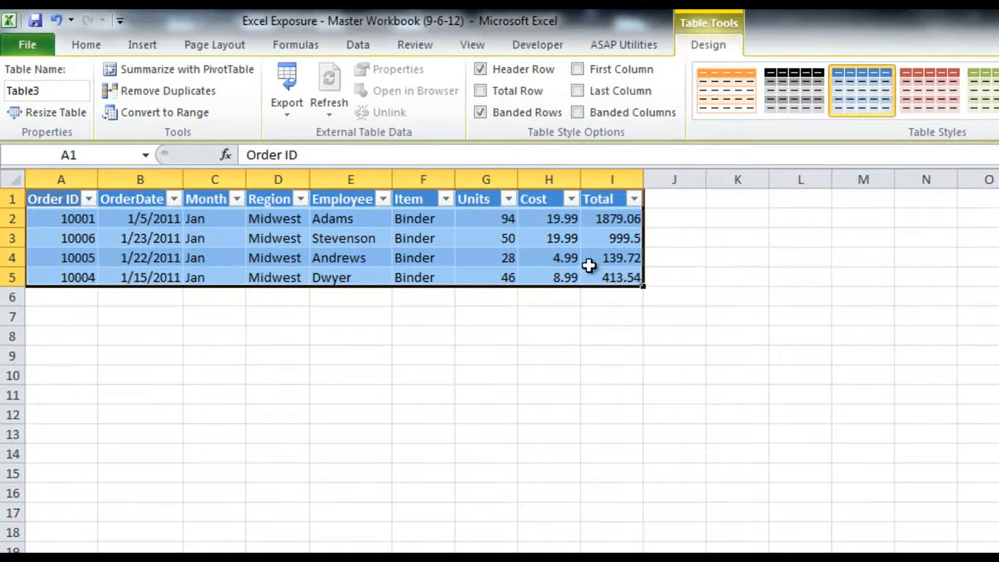
left_click(499, 221)
left_click_drag(499, 221, 502, 278)
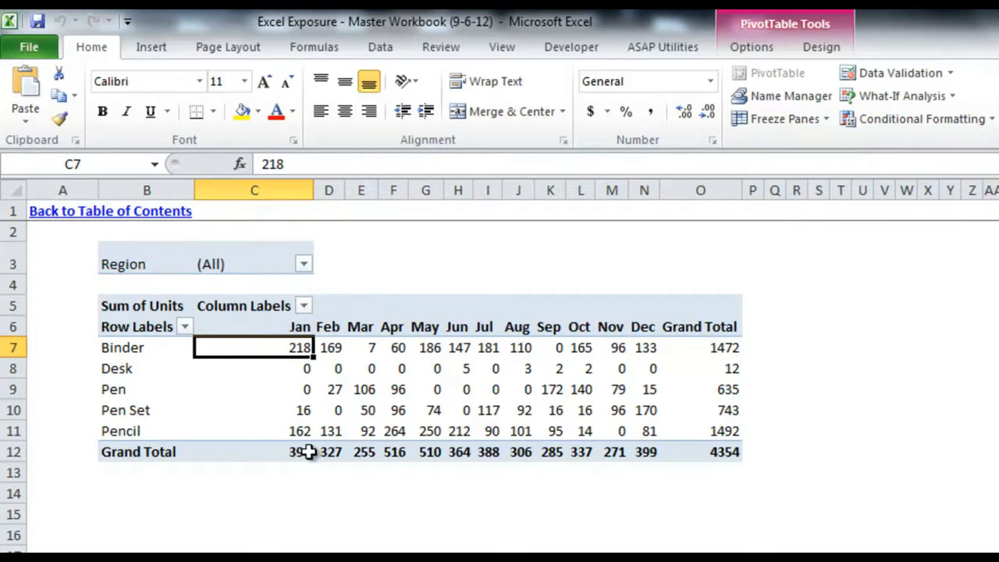
mouse_move(310, 452)
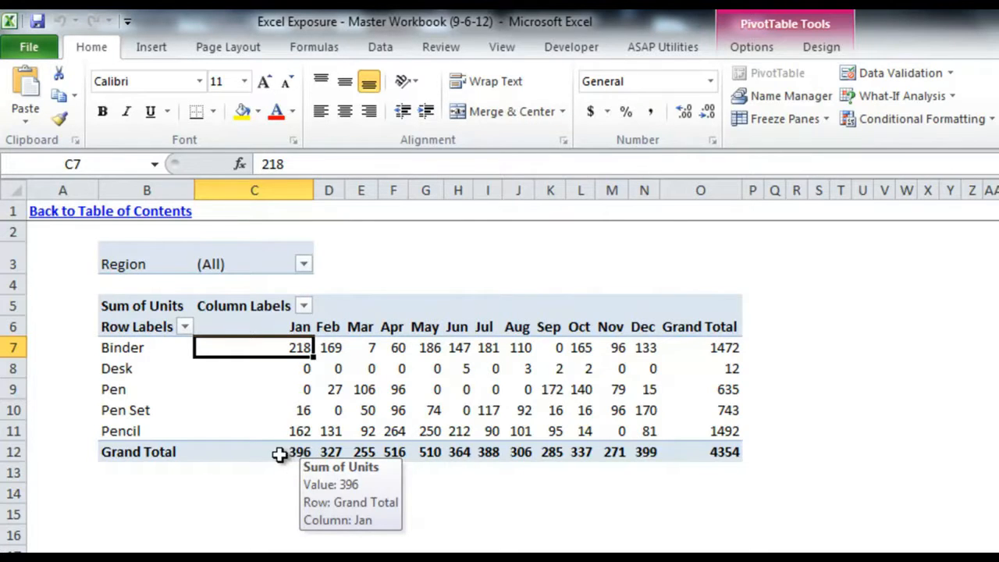
mouse_move(728, 348)
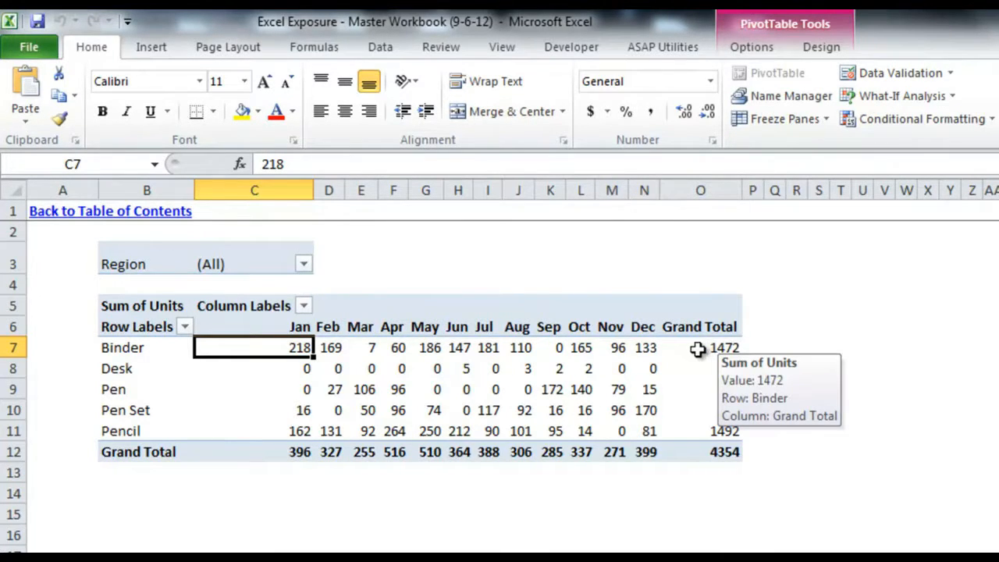
Drill into Binder's 1472 total and select the Total and Units/Cost columns of the 31 orders
double_click(697, 350)
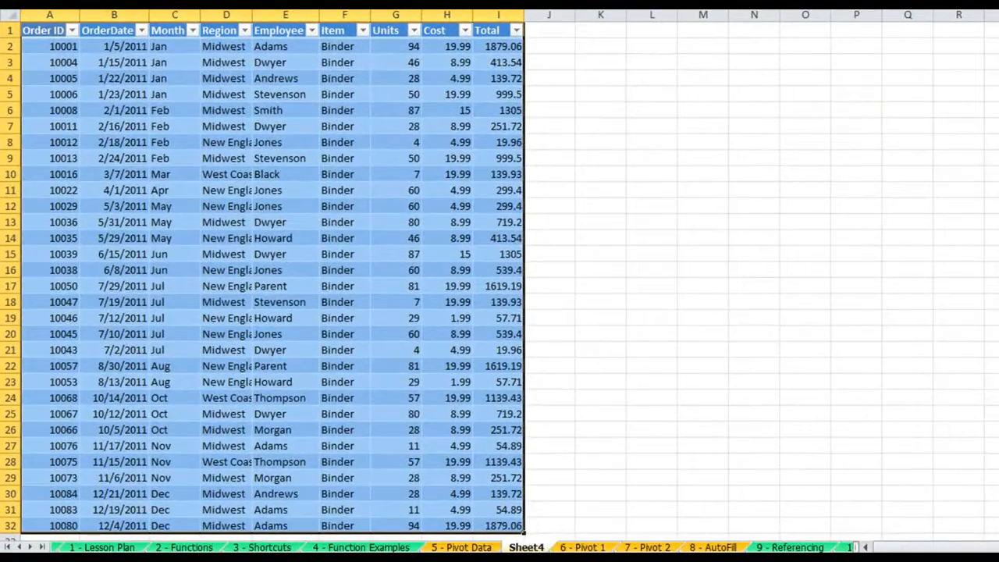
scroll(264, 273, "down", 1)
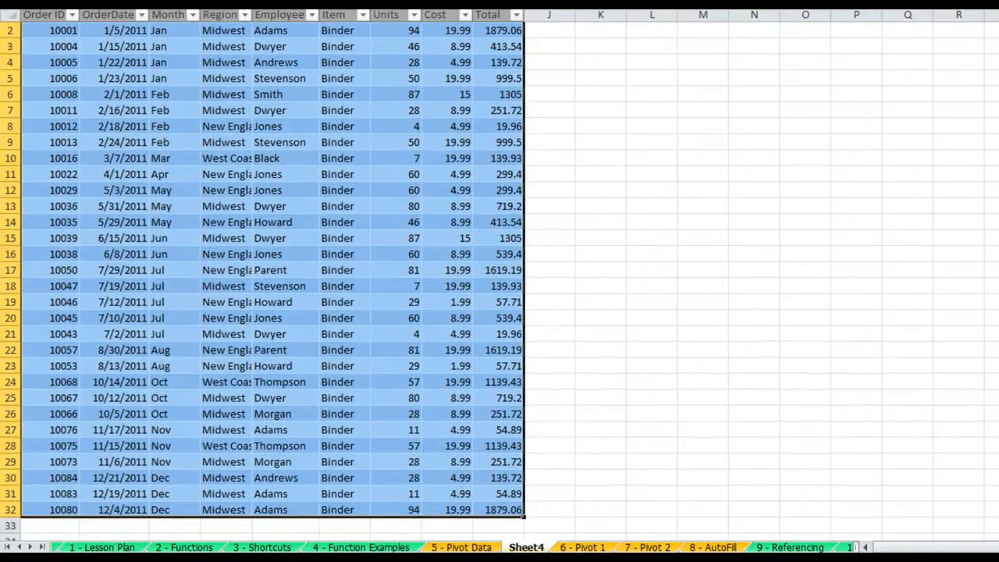
left_click(496, 510)
left_click_drag(495, 465, 495, 45)
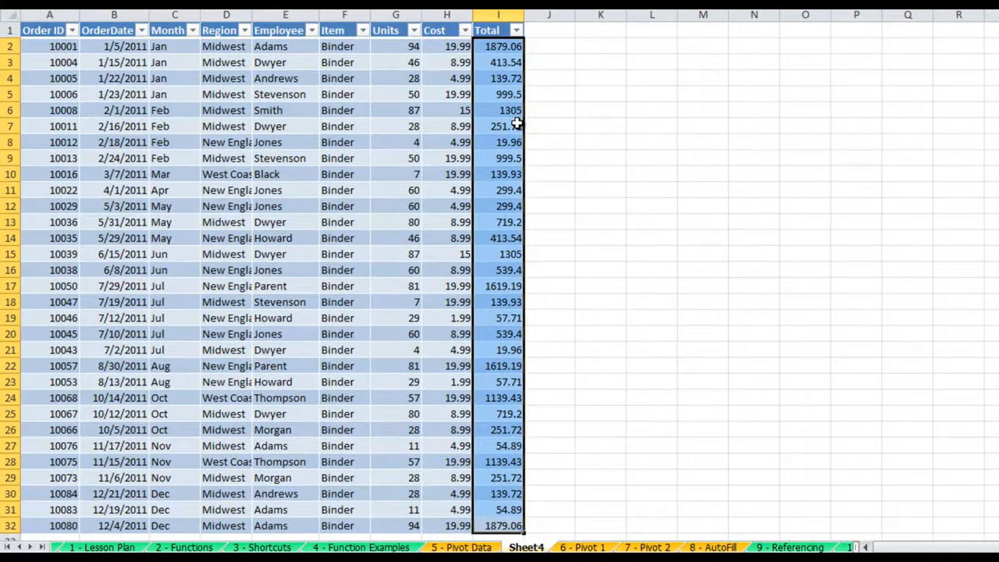
left_click_drag(414, 46, 413, 522)
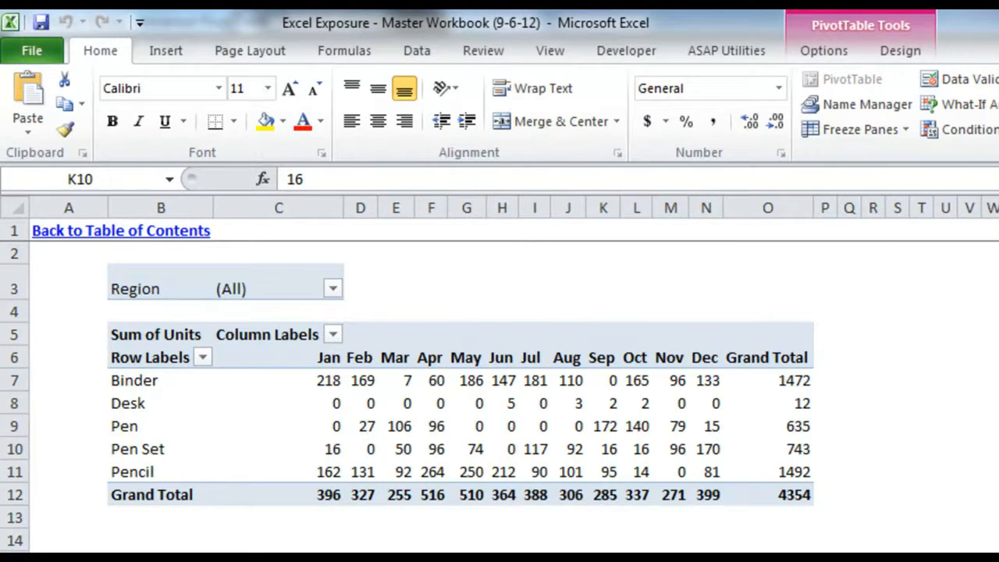
left_click(592, 439)
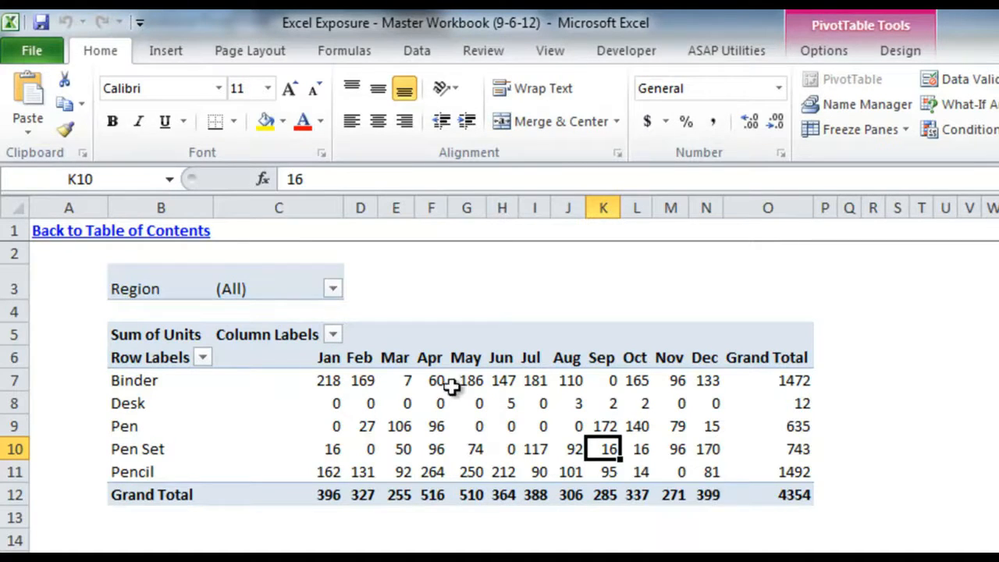
mouse_move(322, 417)
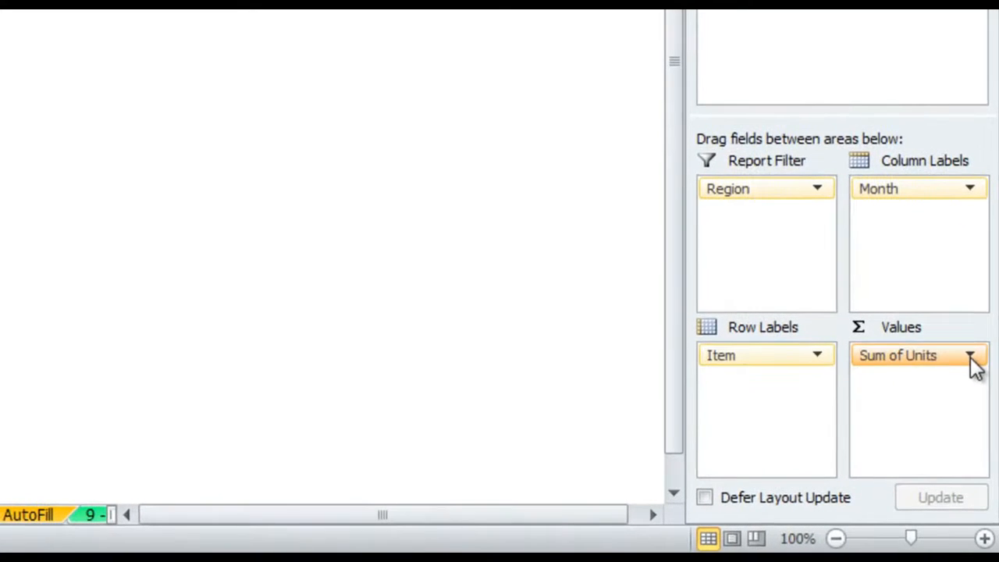
Choose % of Grand Total under Show Values As in Sum of Units' Value Field Settings
left_click(970, 357)
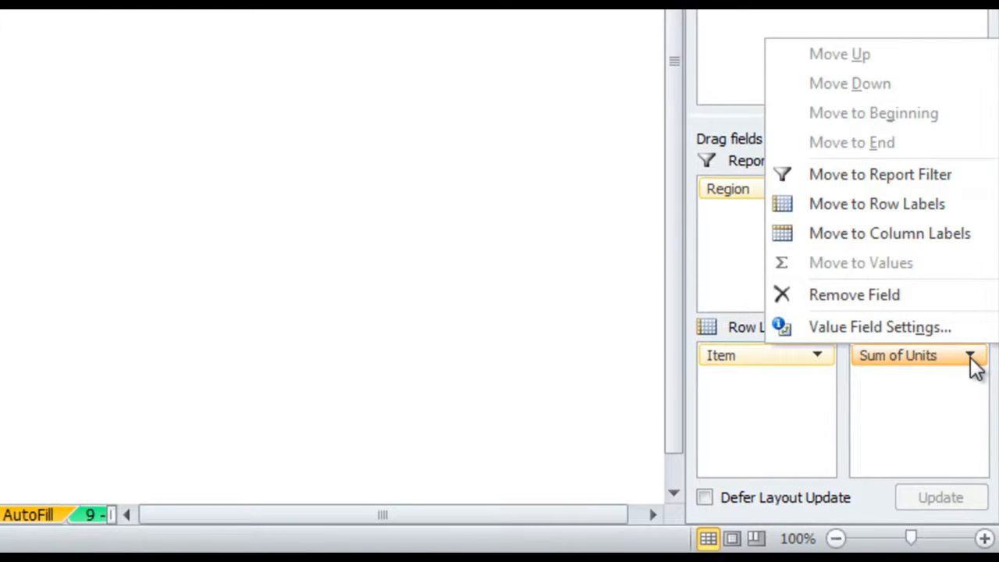
left_click(906, 327)
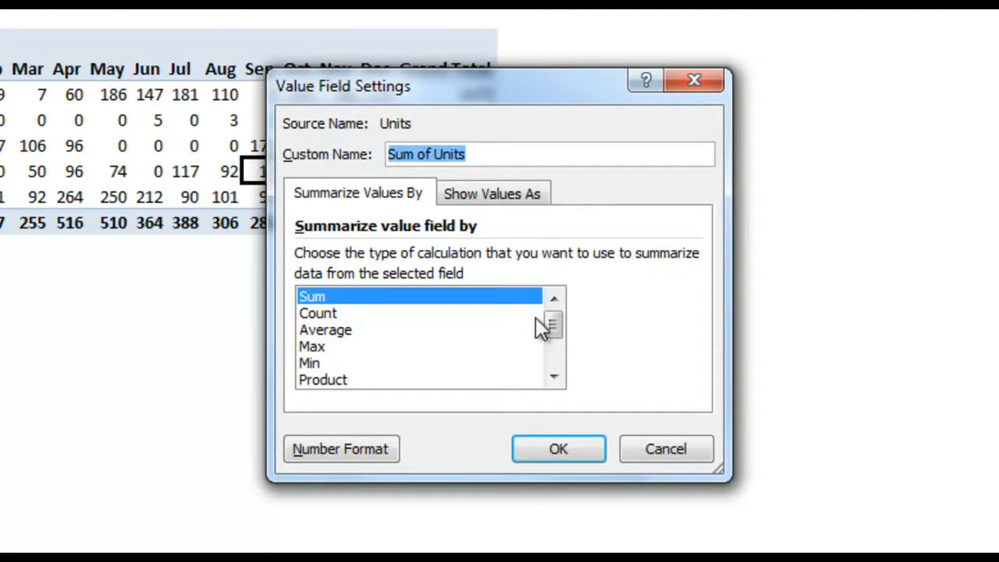
mouse_move(556, 330)
left_mouse_down()
mouse_move(555, 345)
mouse_move(553, 324)
left_mouse_up()
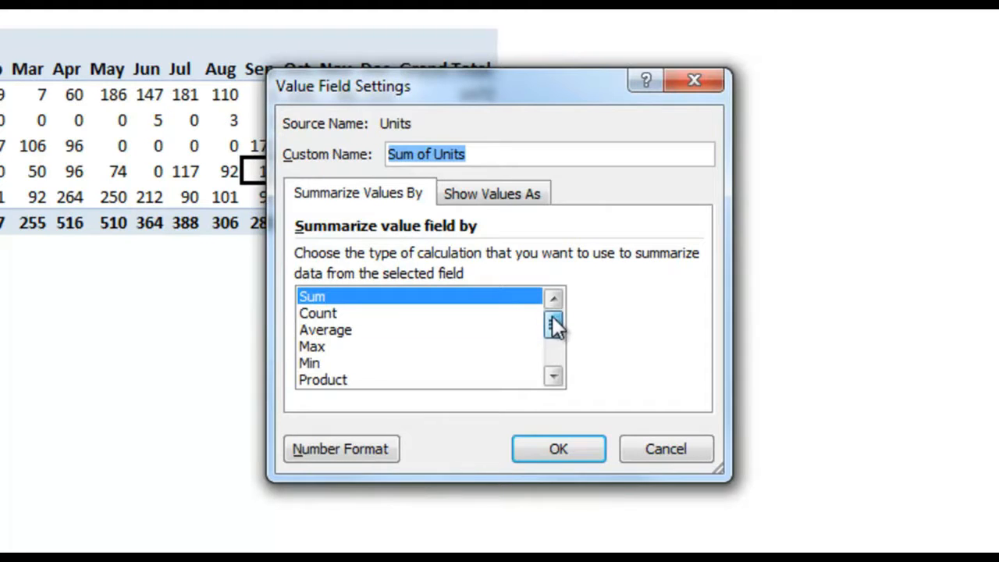
left_click(496, 194)
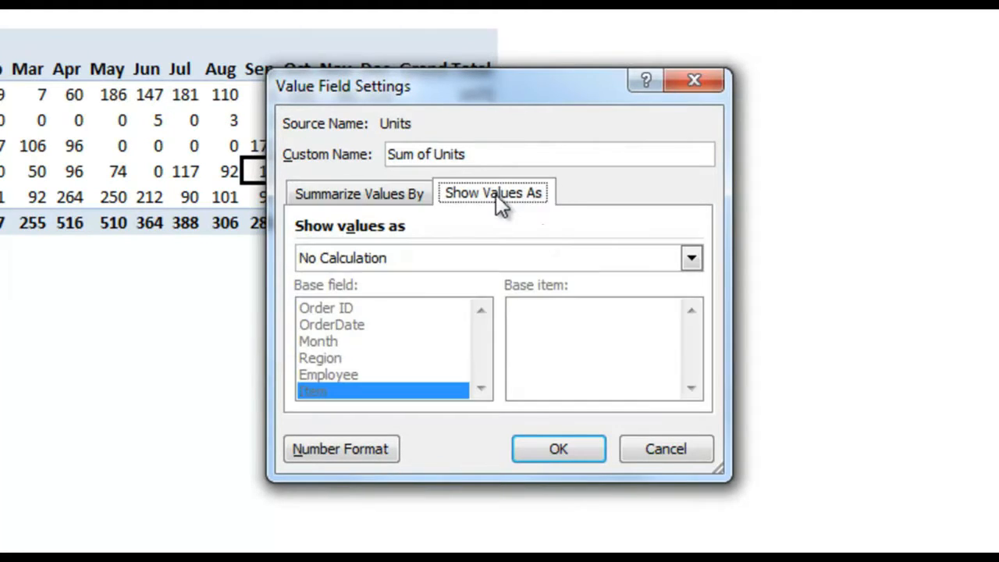
left_click(691, 257)
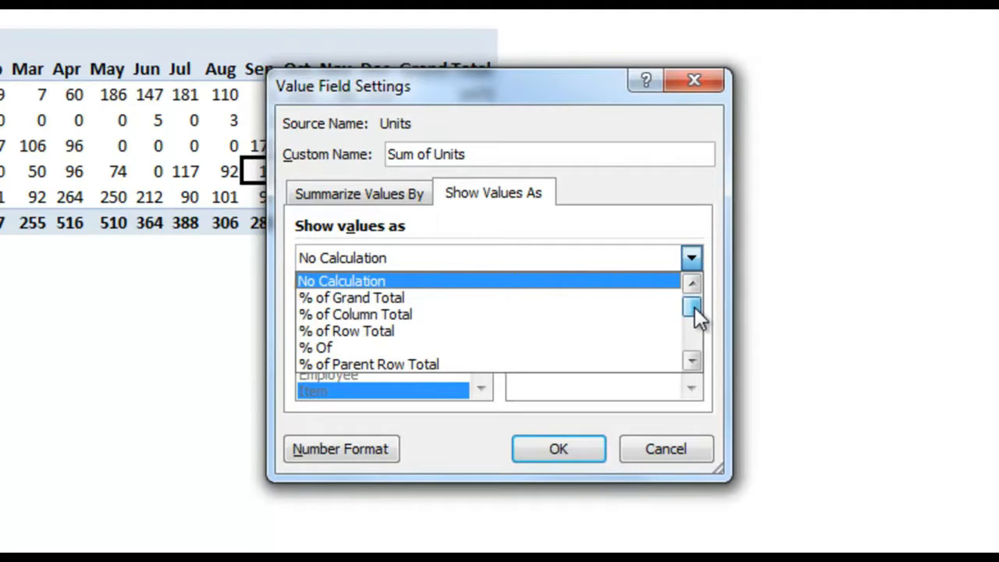
left_click(619, 298)
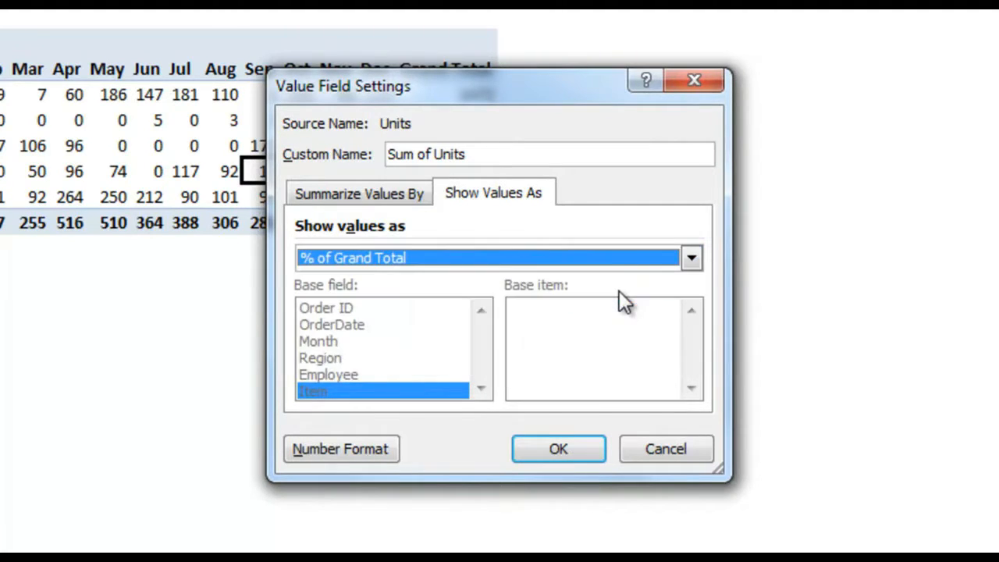
left_click(597, 456)
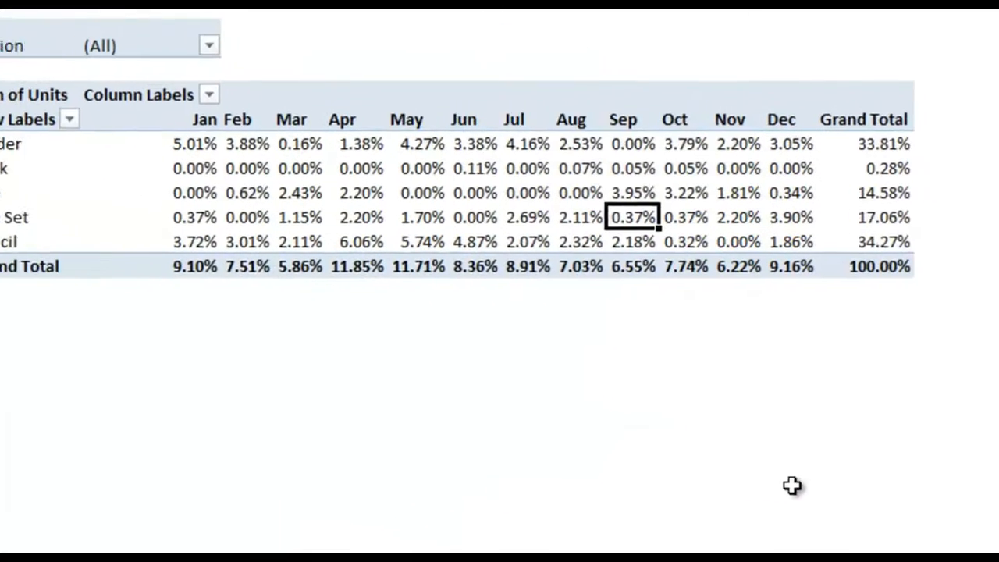
left_click(931, 273)
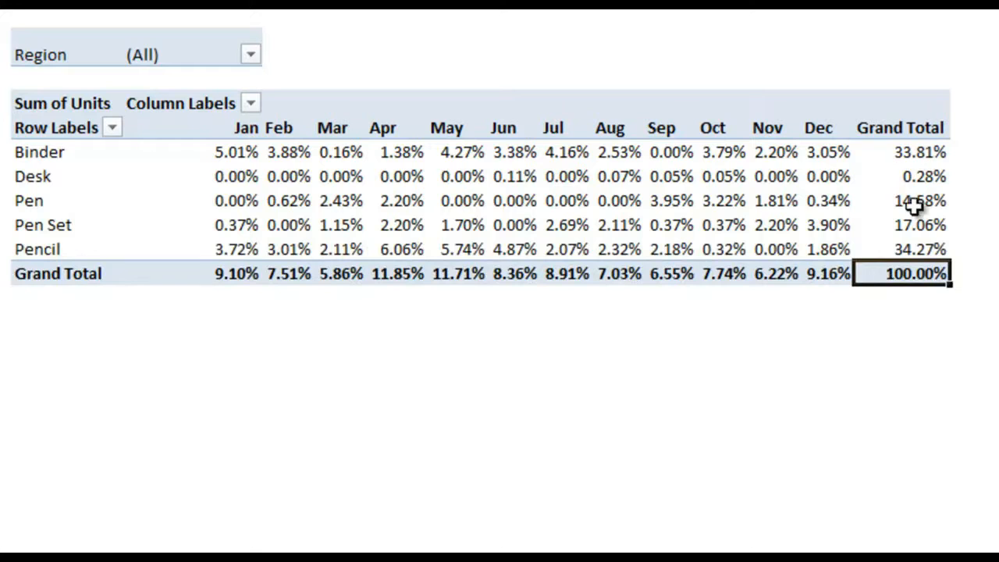
left_click_drag(249, 275, 811, 273)
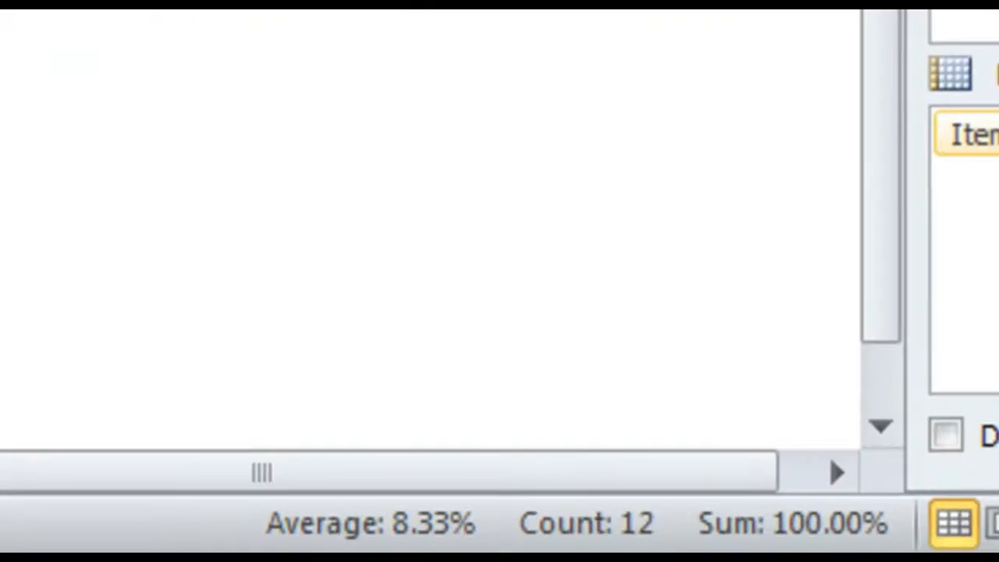
left_click_drag(501, 154, 519, 314)
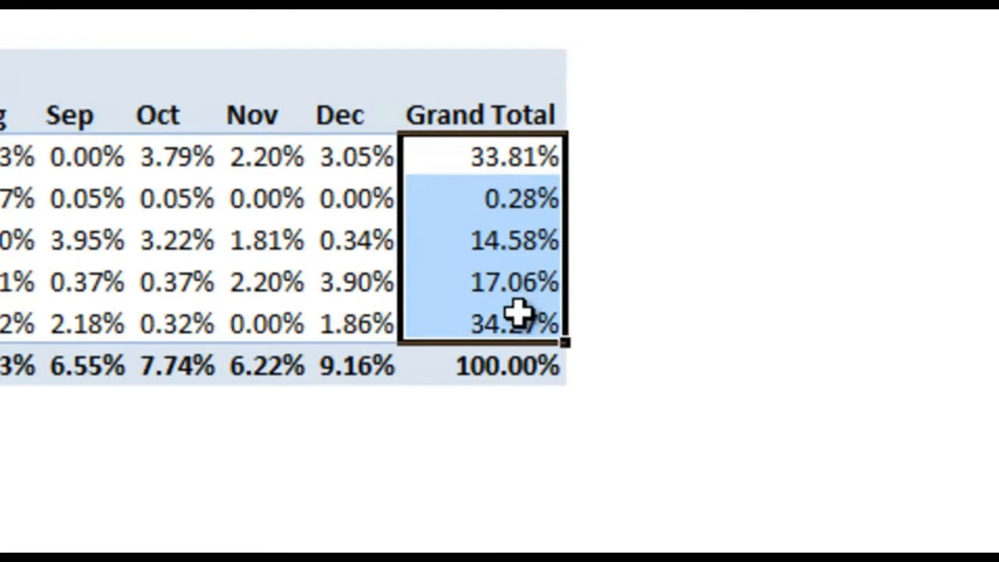
Switch Sum of Units to show values as % of Parent Row Total
left_click(859, 291)
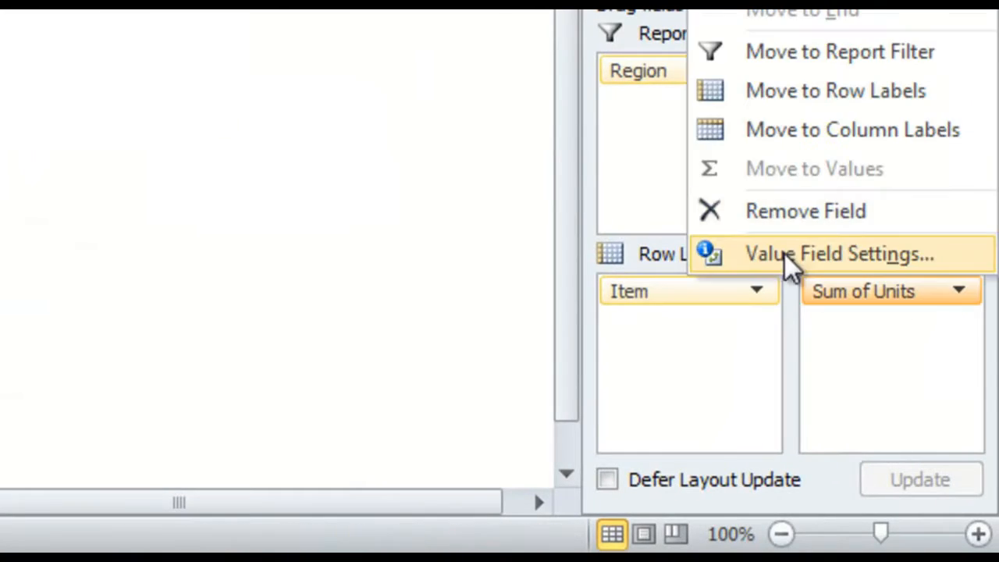
left_click(783, 252)
left_click(438, 184)
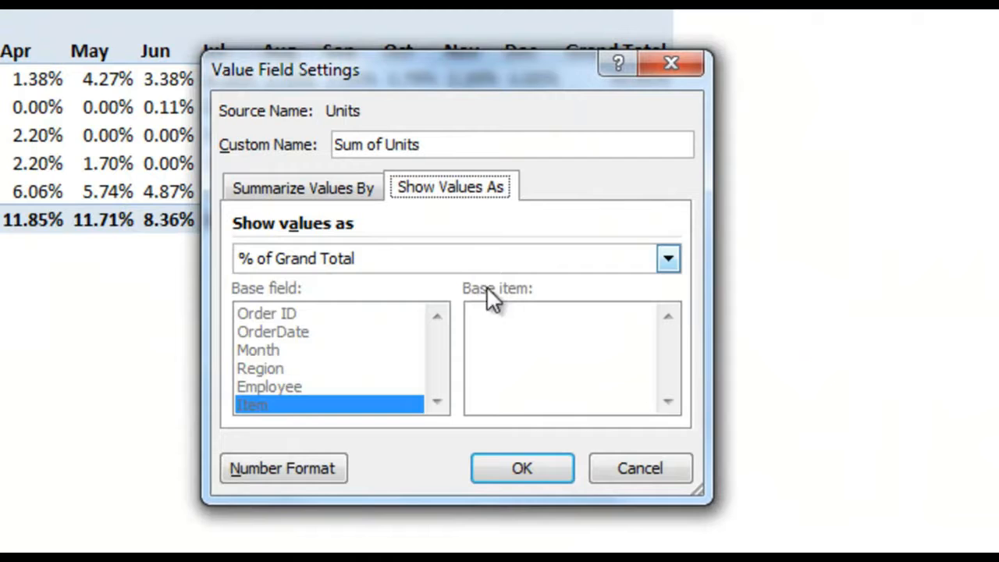
left_click(551, 261)
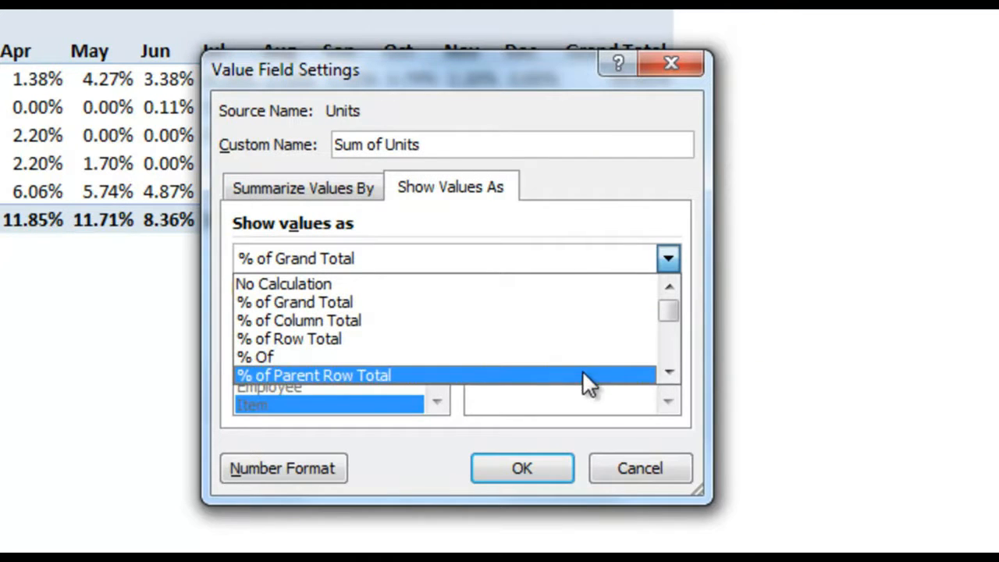
left_click(603, 374)
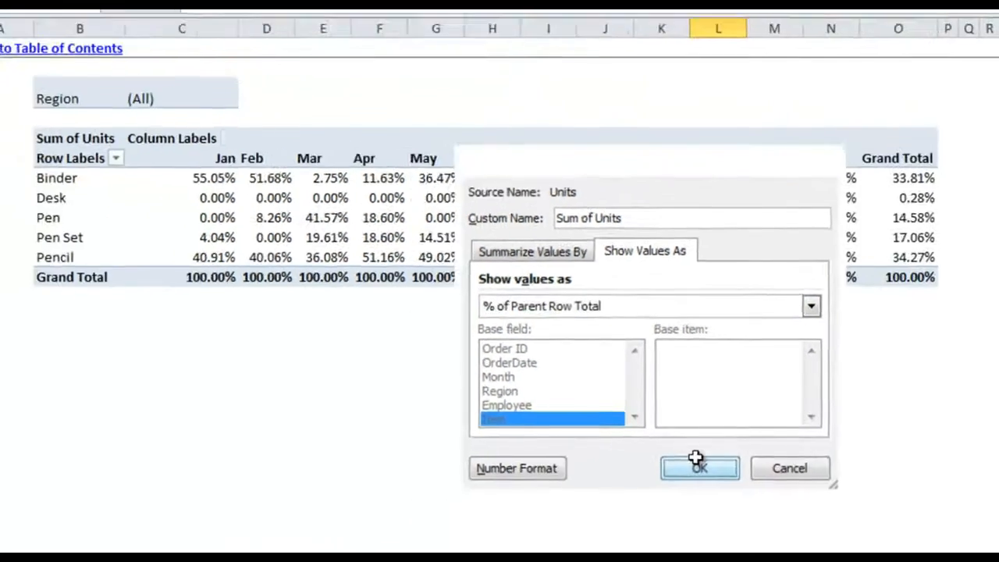
left_click(522, 468)
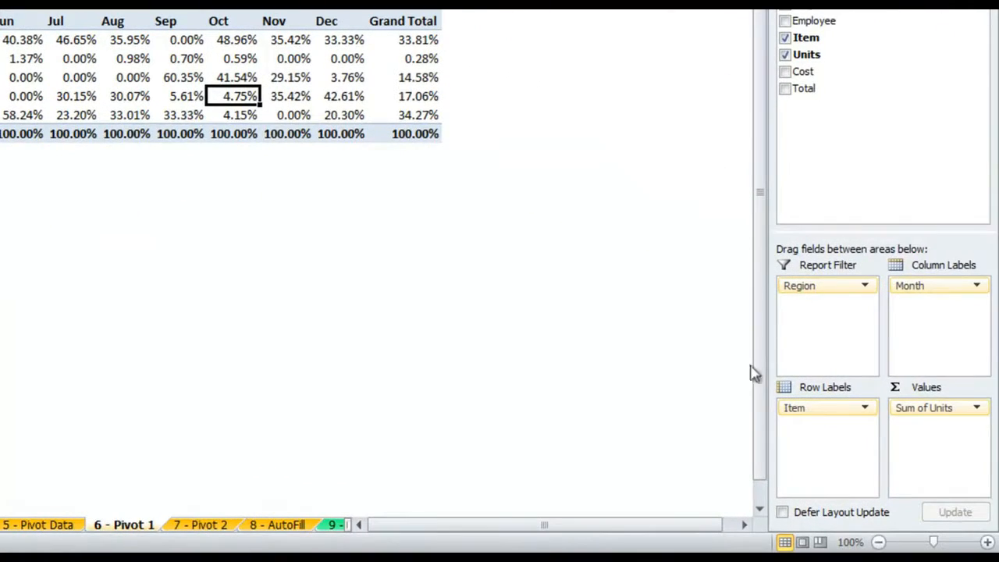
Apply % of Parent Column Total as the Sum of Units value display
left_click(975, 408)
left_click(961, 386)
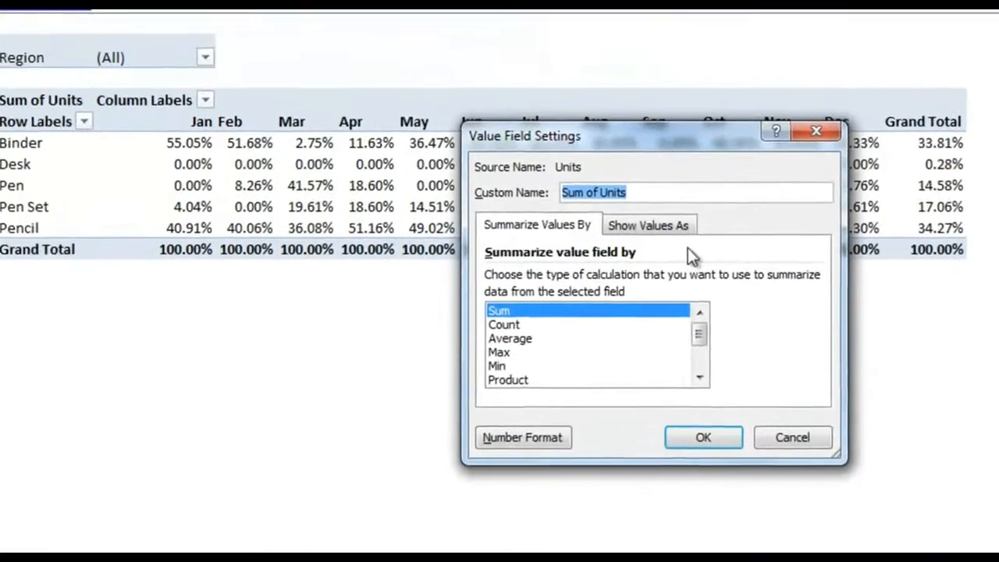
left_click(297, 144)
left_click(442, 192)
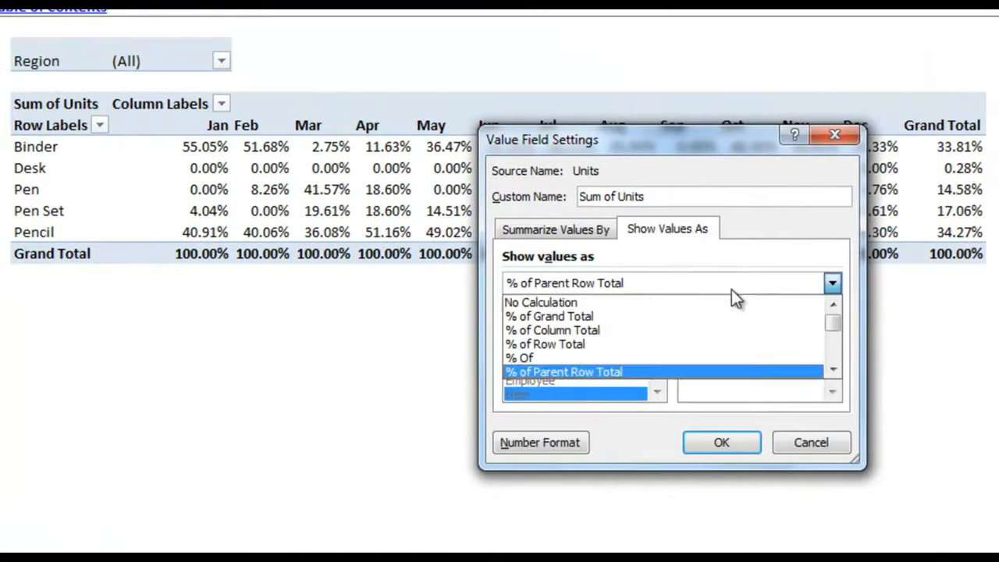
left_click(834, 368)
left_click(815, 371)
left_click(722, 445)
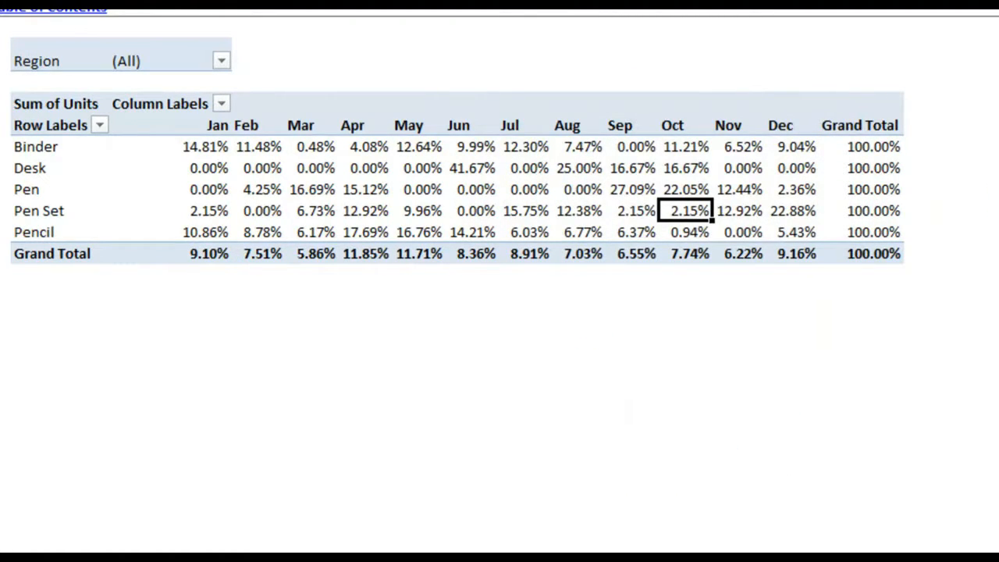
Change the display to Rank Largest to Smallest with Units as the base field
left_click(697, 233)
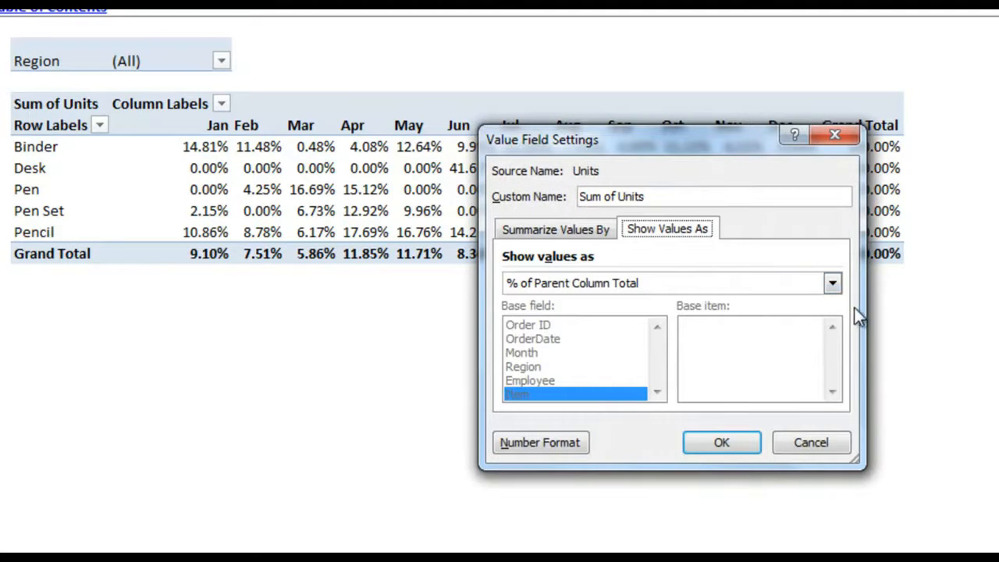
left_click(832, 283)
left_click_drag(835, 320, 837, 359)
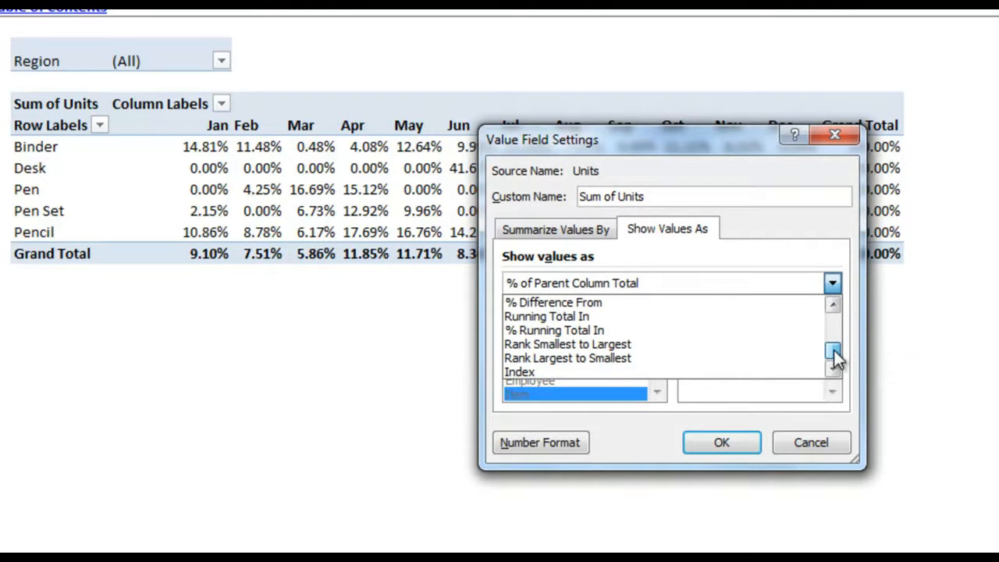
left_click(640, 359)
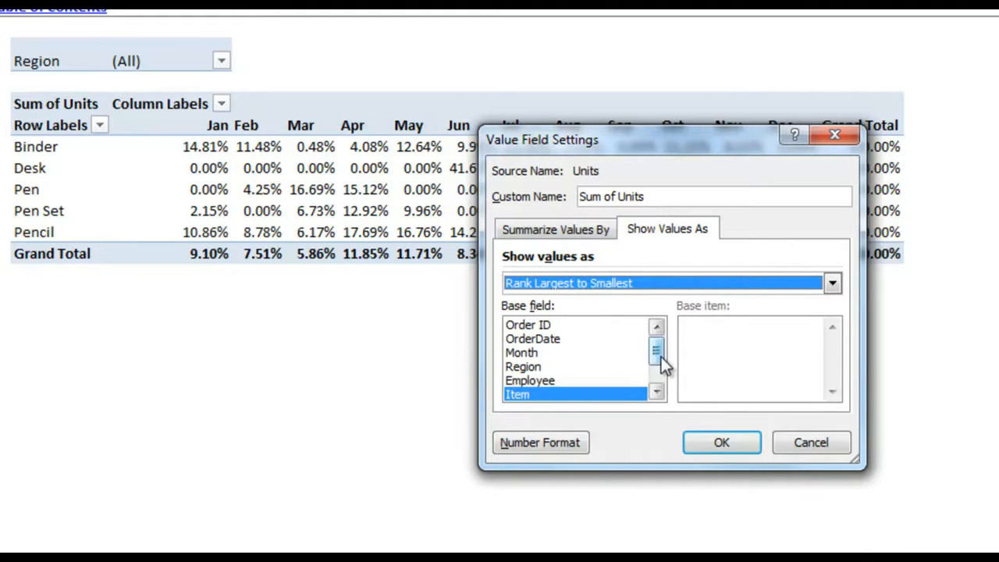
left_click_drag(659, 355, 657, 368)
left_click(636, 367)
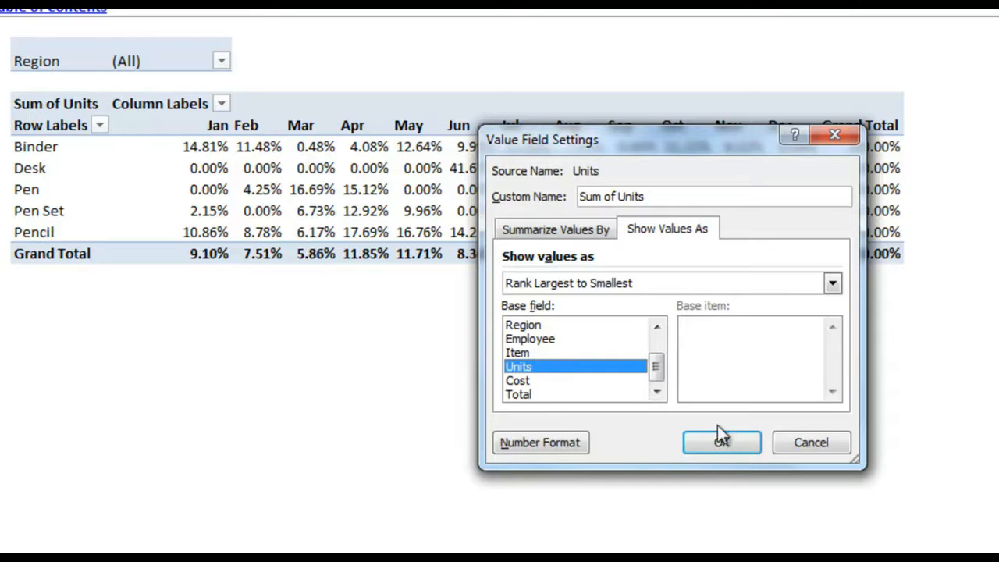
left_click(739, 443)
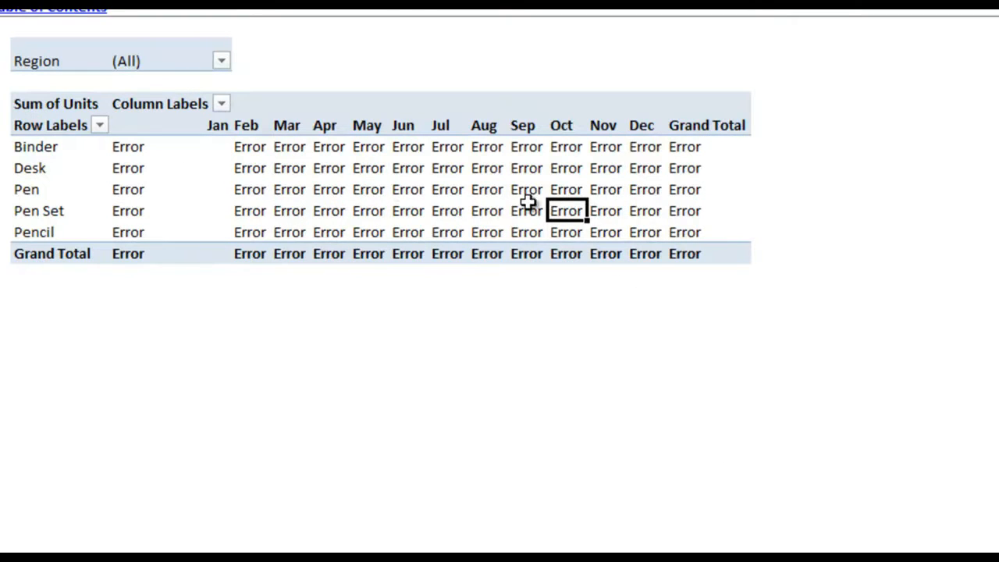
Replace the error display text with 'OH NO!' in PivotTable Options
right_click(650, 180)
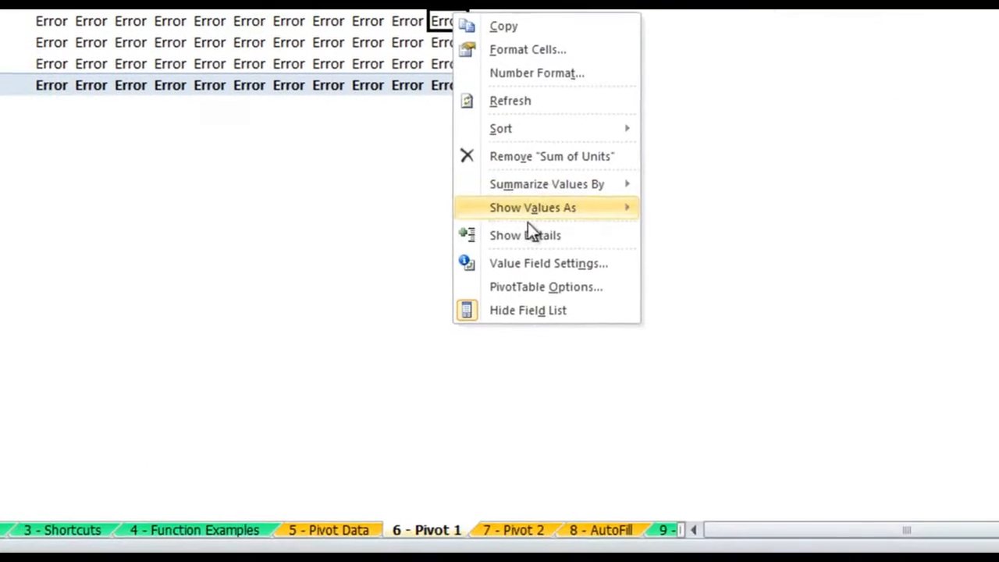
left_click(536, 287)
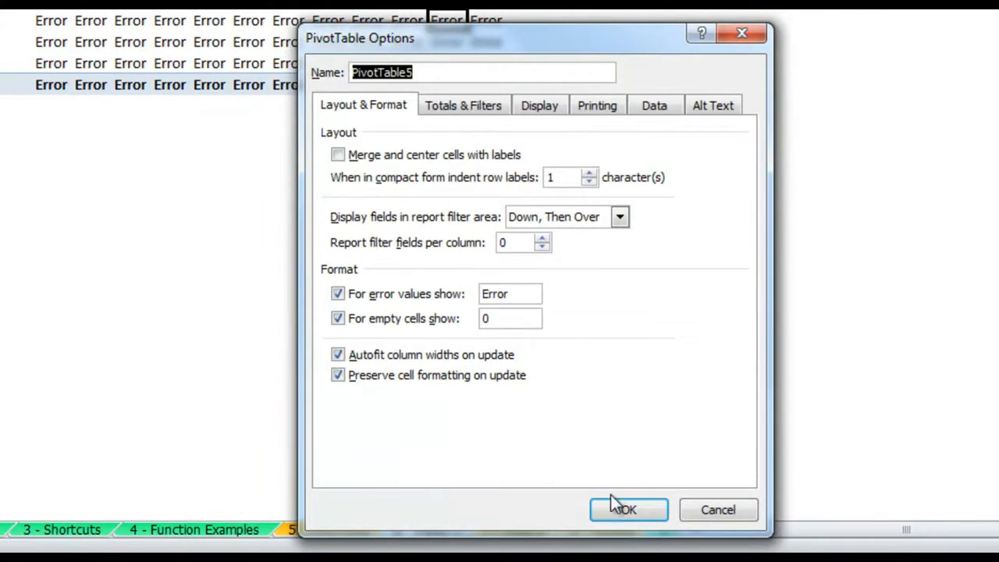
double_click(522, 292)
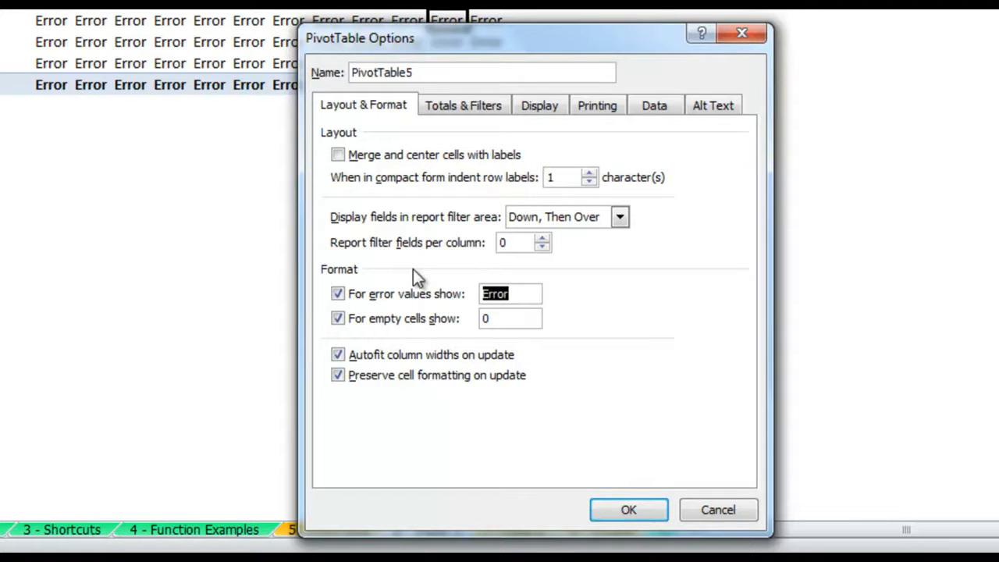
type("OH NO!")
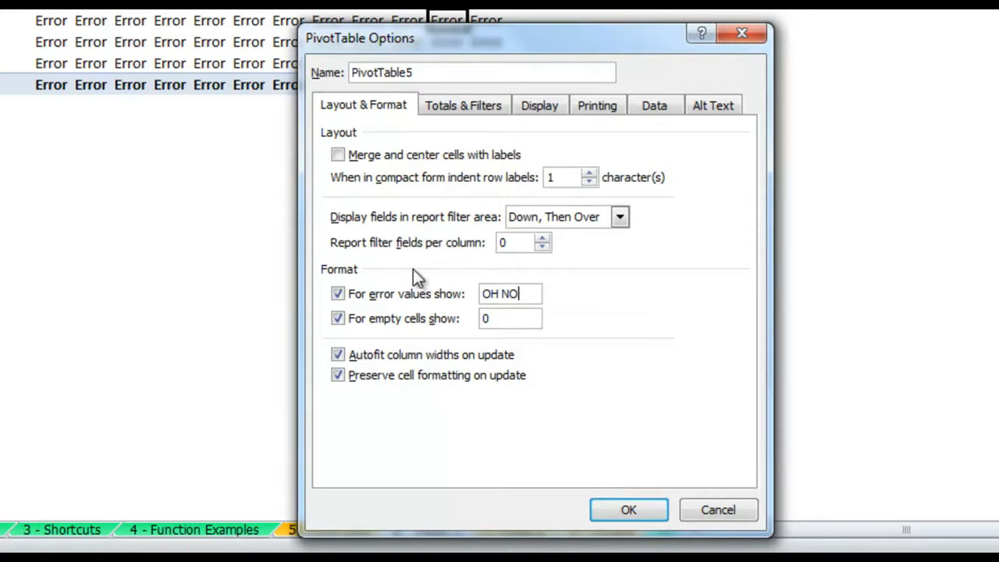
key("Return")
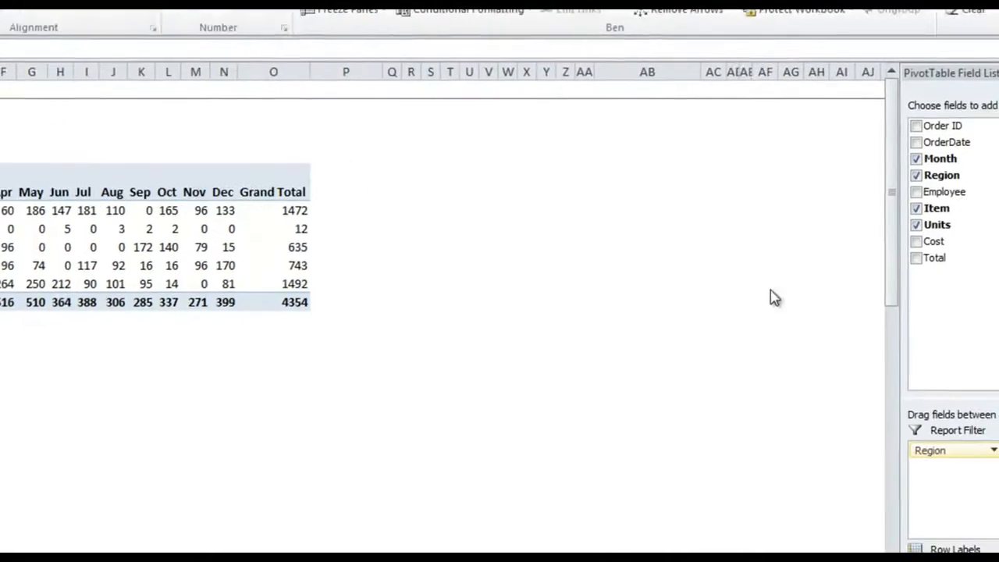
Nest the Employee field under Item in the pivot's Row Labels area
left_click_drag(820, 156, 862, 495)
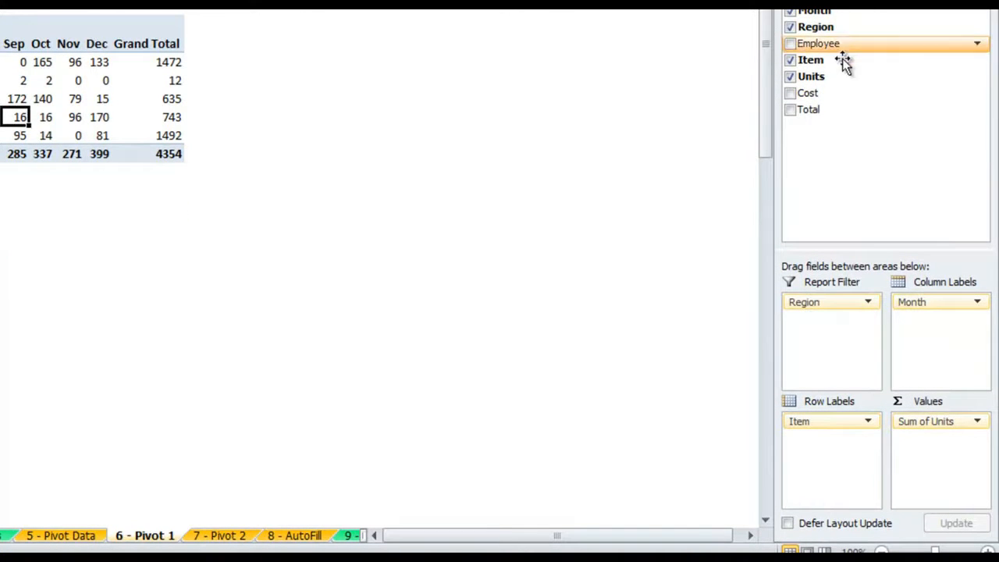
left_click_drag(847, 45, 871, 439)
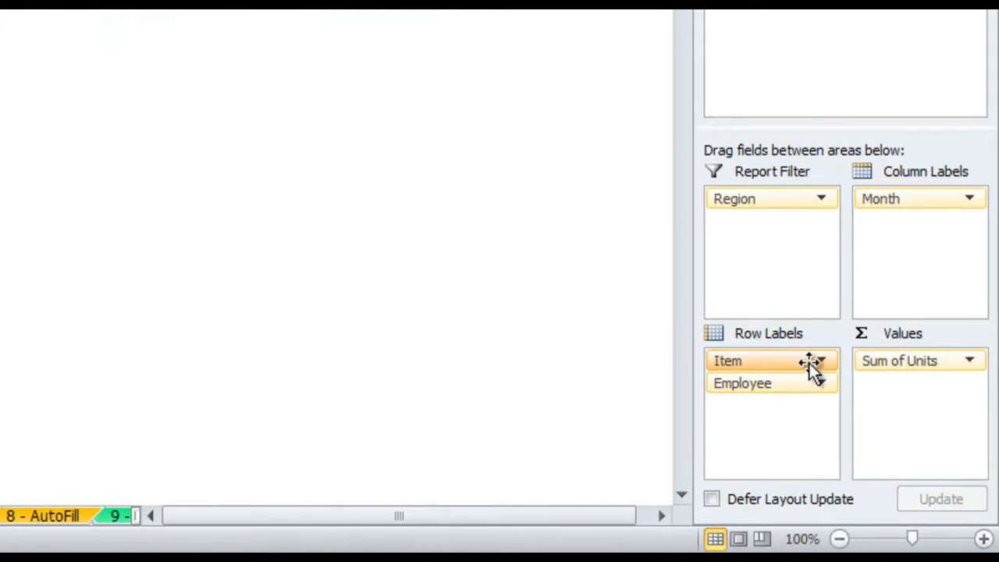
Set the Item field's custom subtotal function to Average
left_click(820, 364)
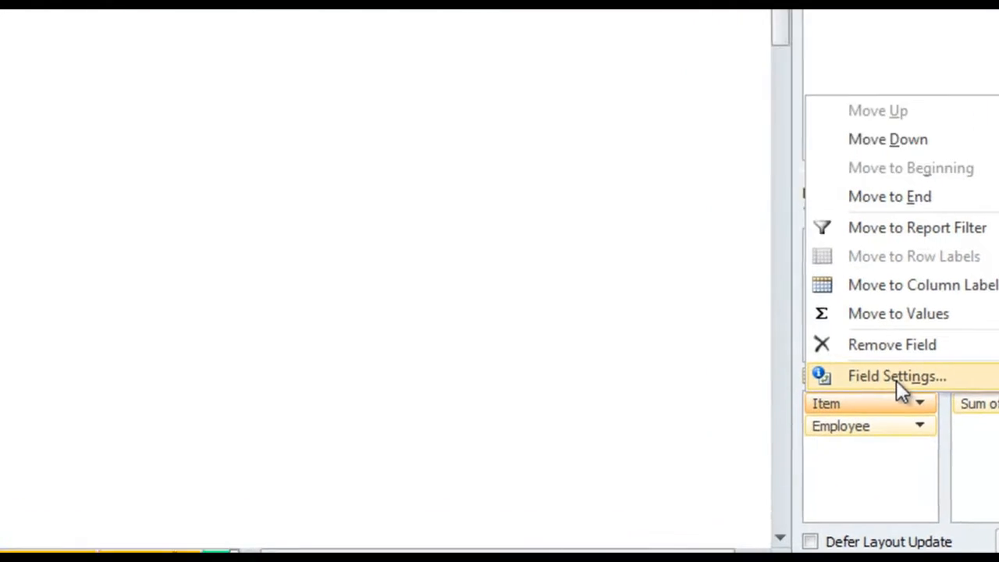
left_click(896, 377)
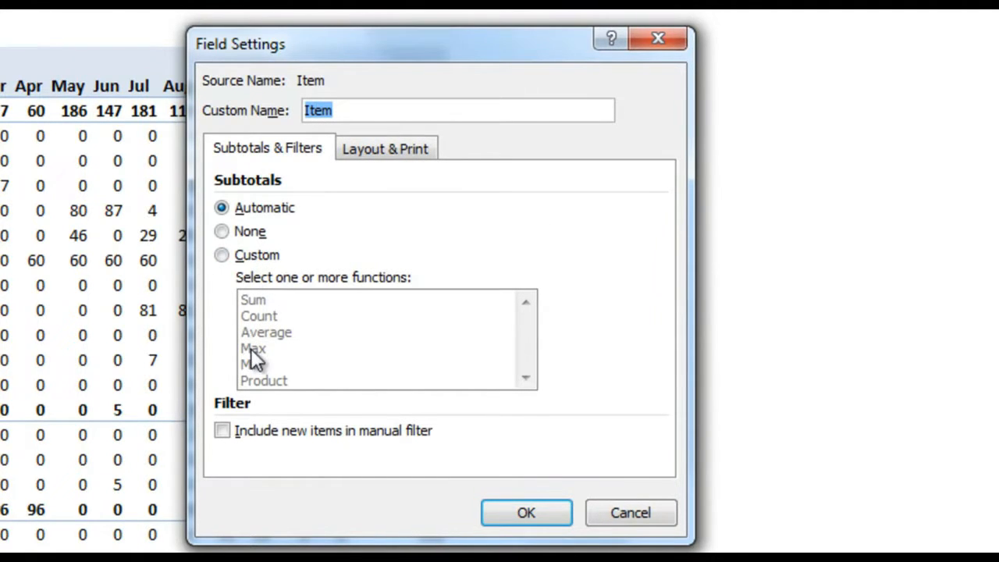
left_click(223, 255)
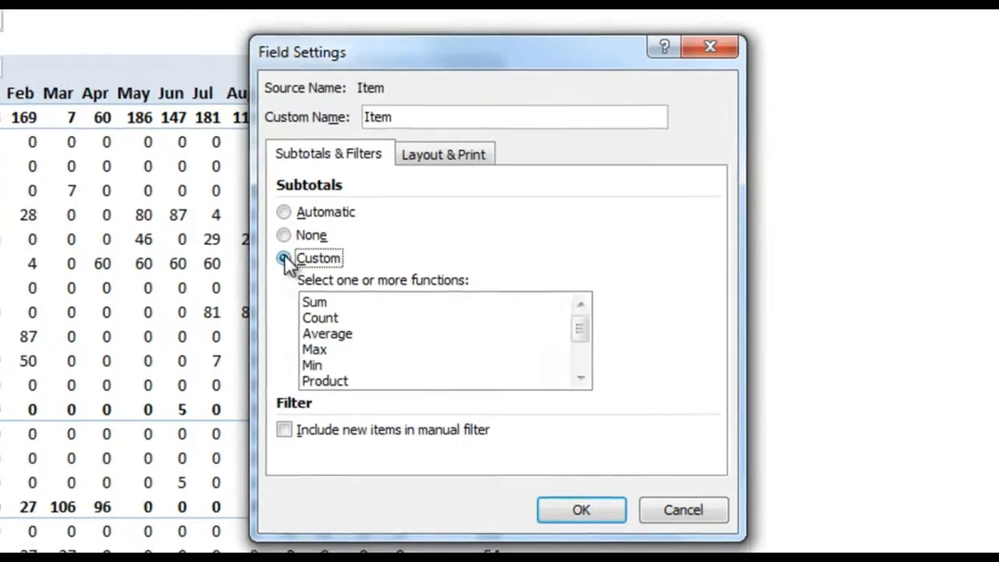
left_click(539, 340)
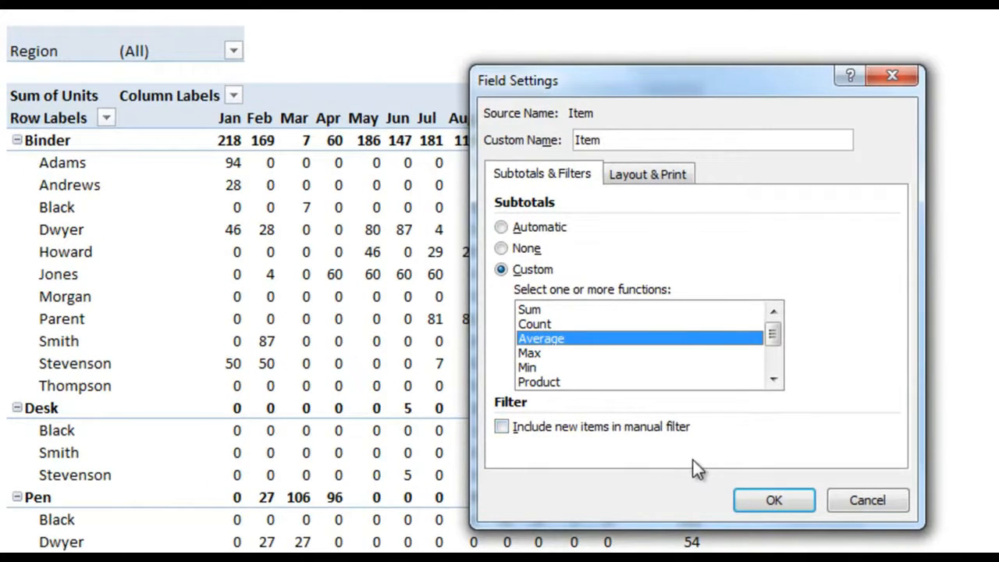
left_click(775, 502)
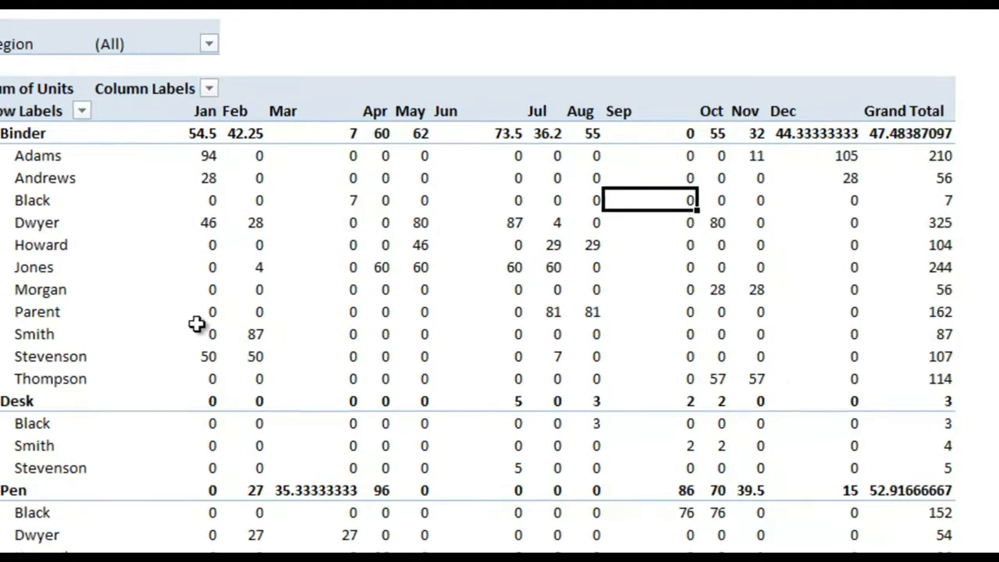
left_click(819, 381)
Switch the Item field's subtotals back to Automatic
left_click(812, 357)
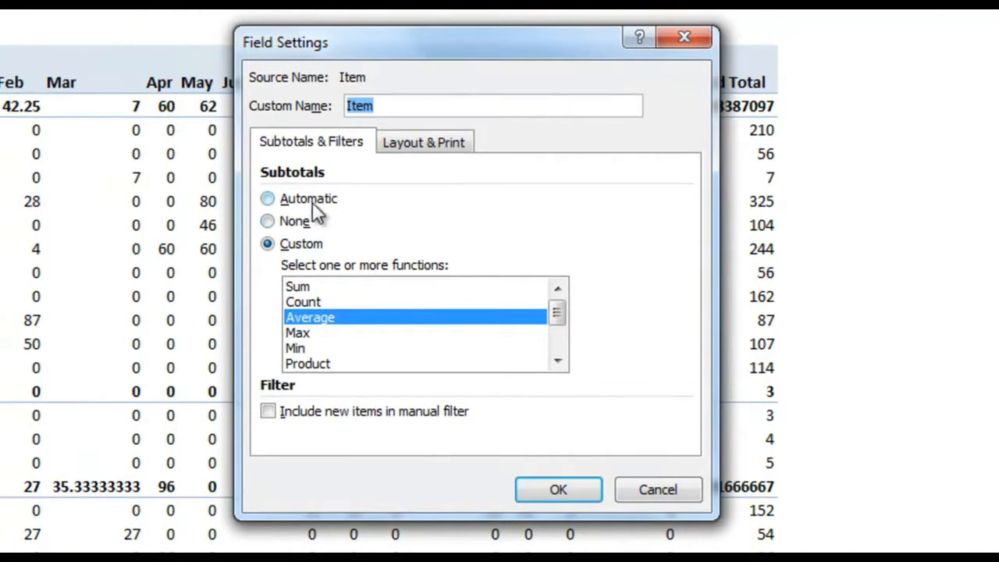
left_click(312, 200)
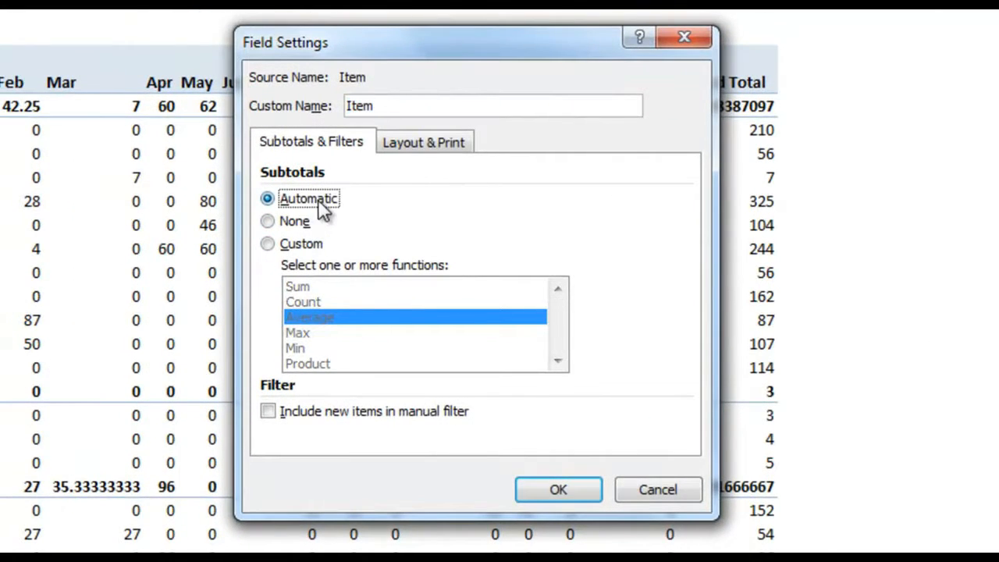
left_click(558, 489)
In Item's Layout & Print settings, turn off compact form so employees get their own column
left_click(829, 369)
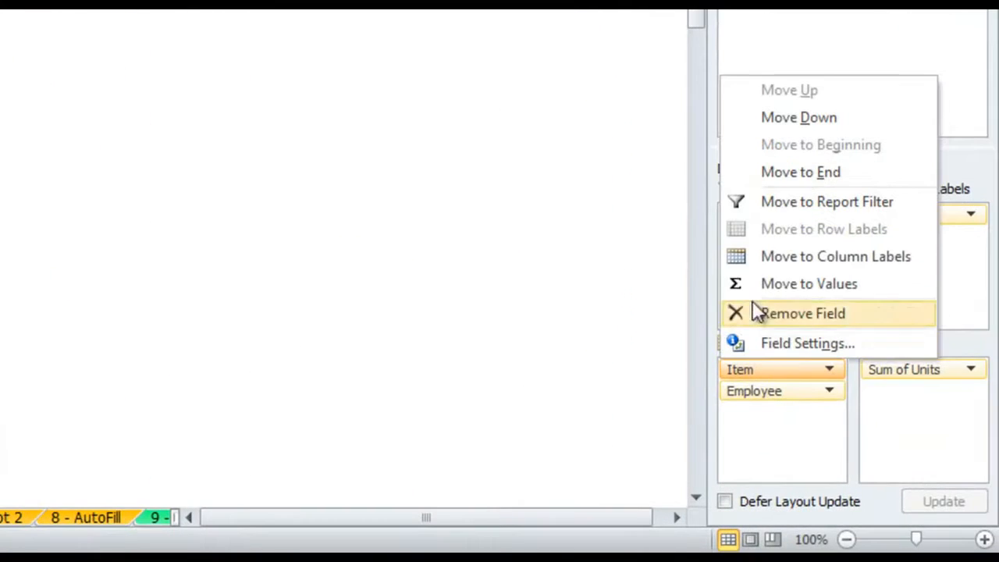
left_click(785, 344)
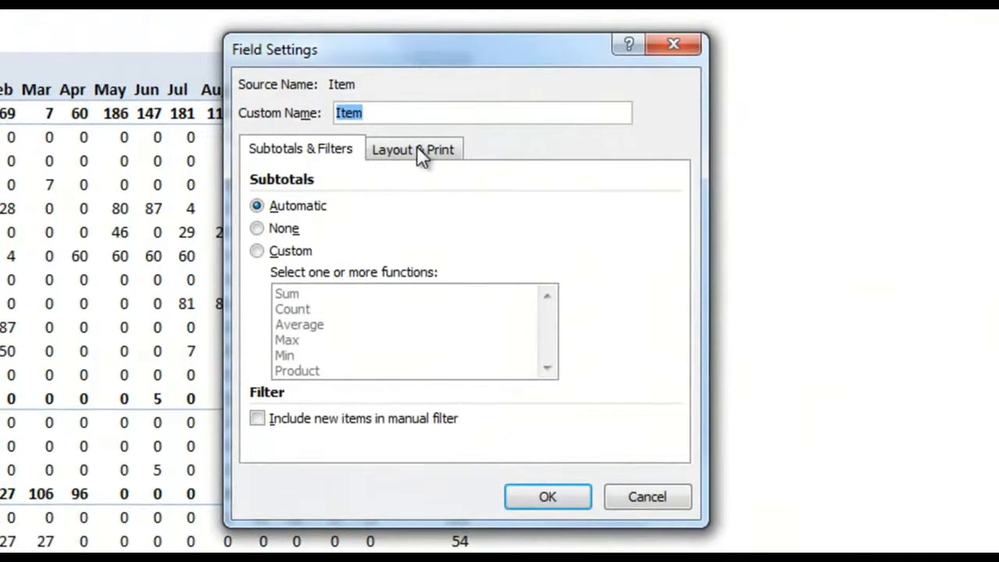
left_click(427, 147)
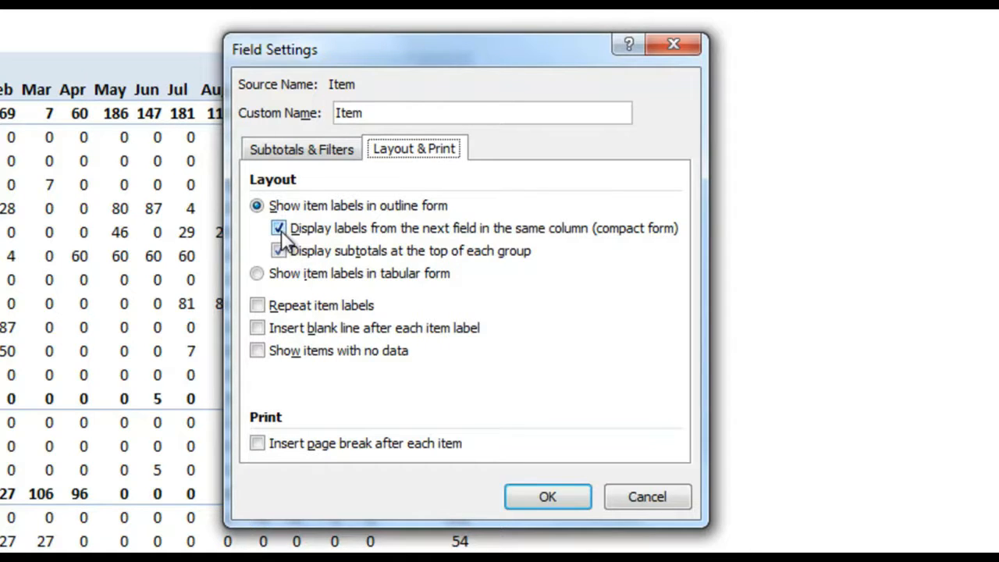
left_click(279, 228)
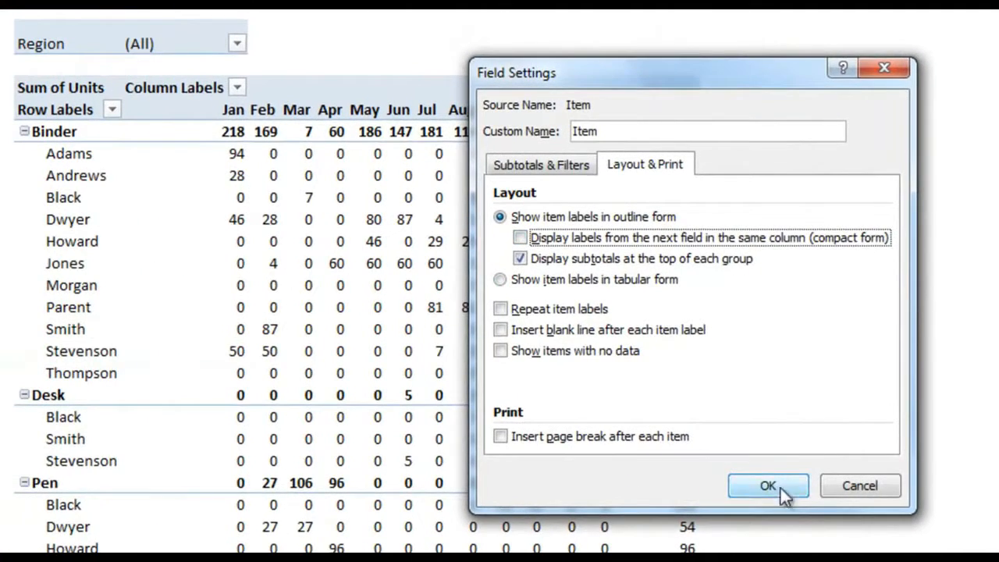
Apply the separate Employee column, then show Item subtotals at the bottom of each group
left_click(768, 486)
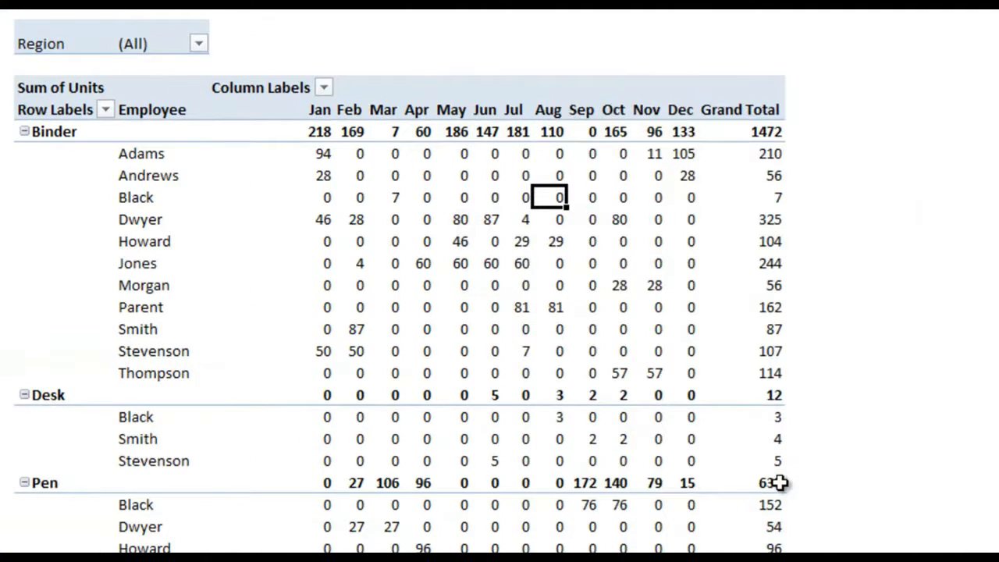
mouse_move(574, 363)
left_click(821, 290)
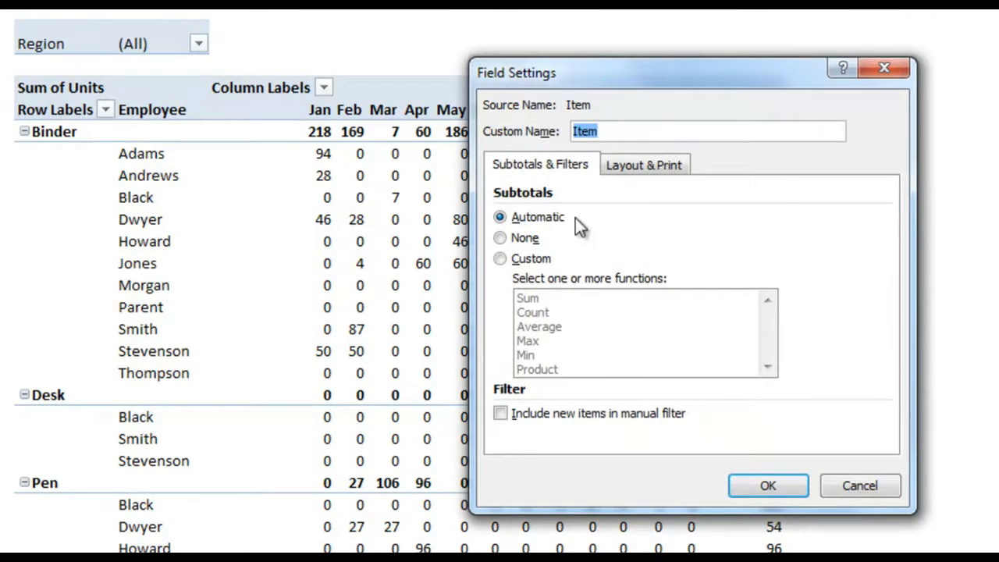
left_click(645, 165)
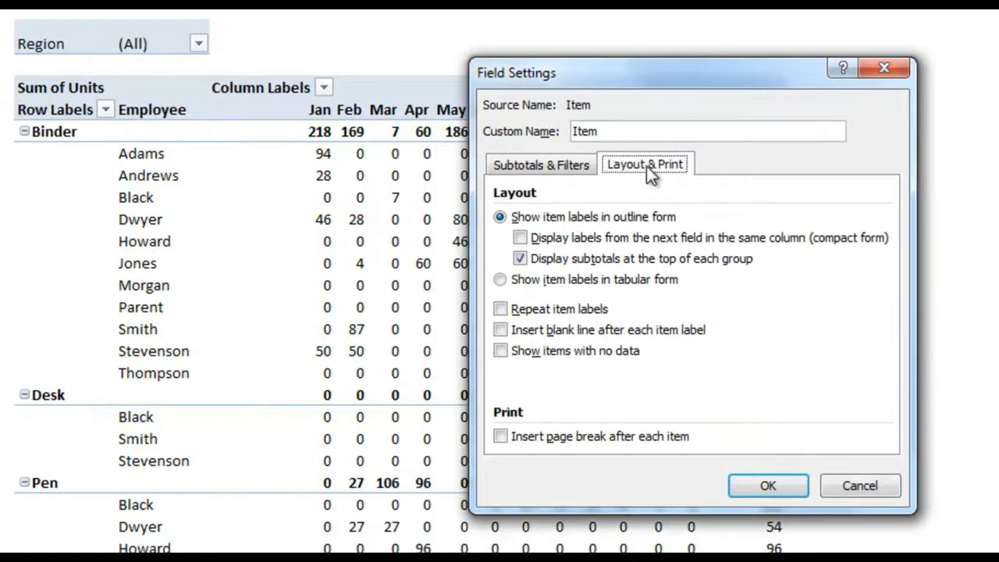
left_click(522, 259)
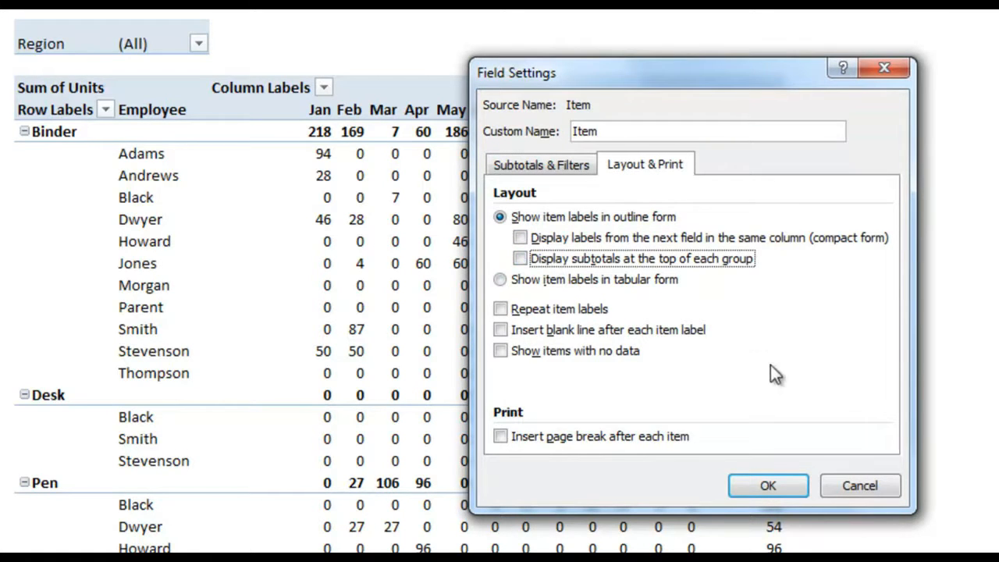
left_click(781, 490)
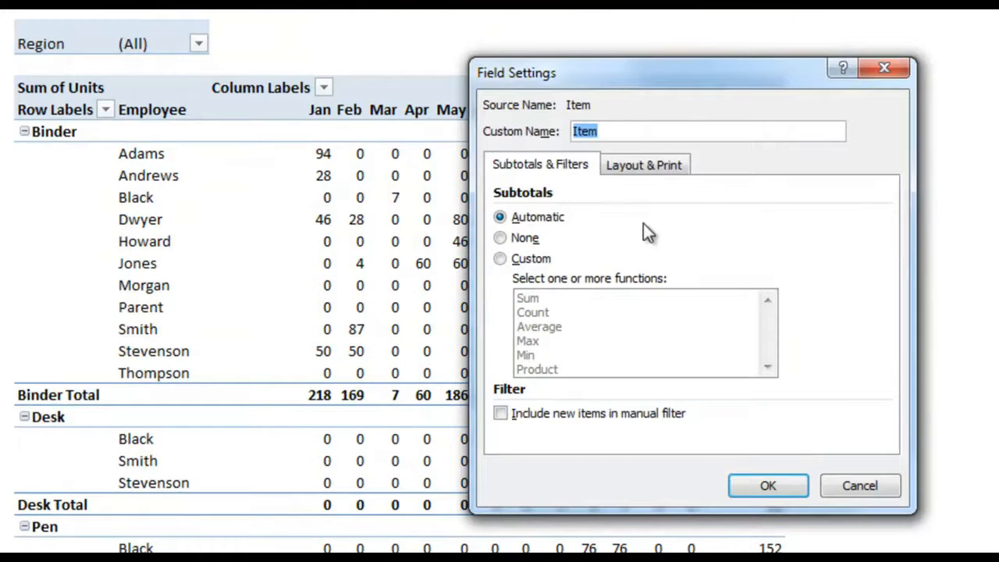
Show the Item labels in tabular form
left_click(644, 165)
left_click(604, 235)
left_click(595, 256)
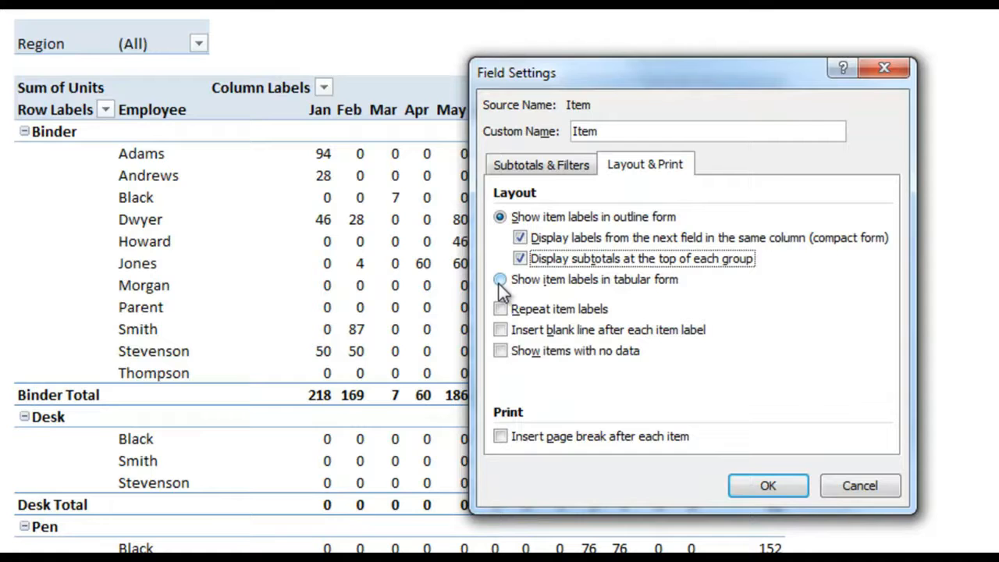
left_click(499, 279)
left_click(778, 487)
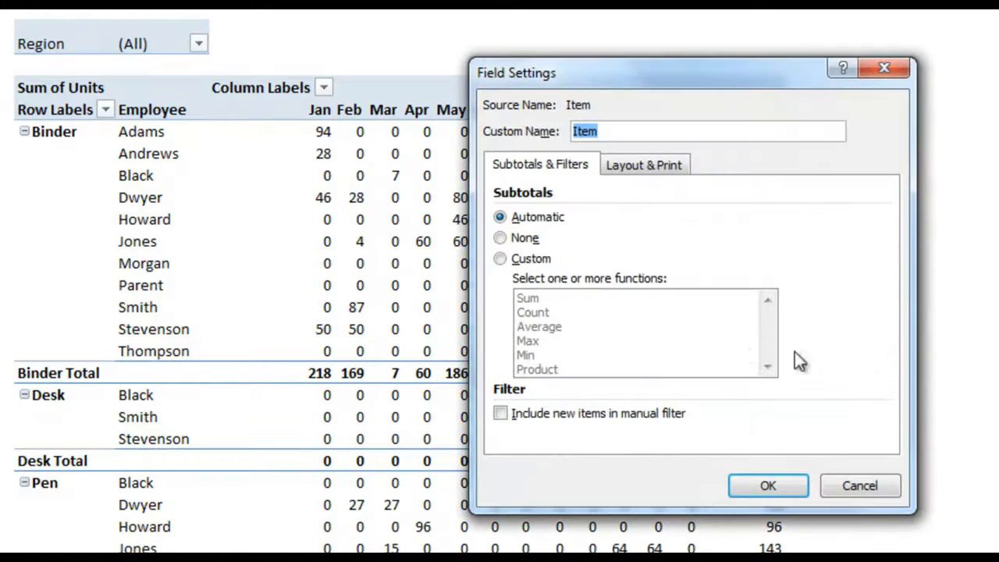
Insert a blank line after each item label and check the spaced-out groups
left_click(651, 165)
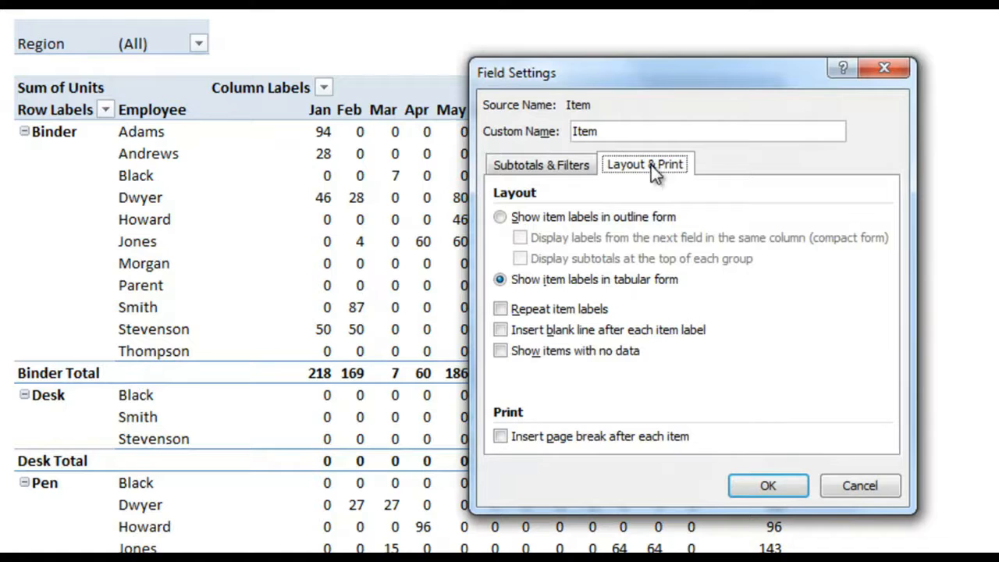
left_click(582, 332)
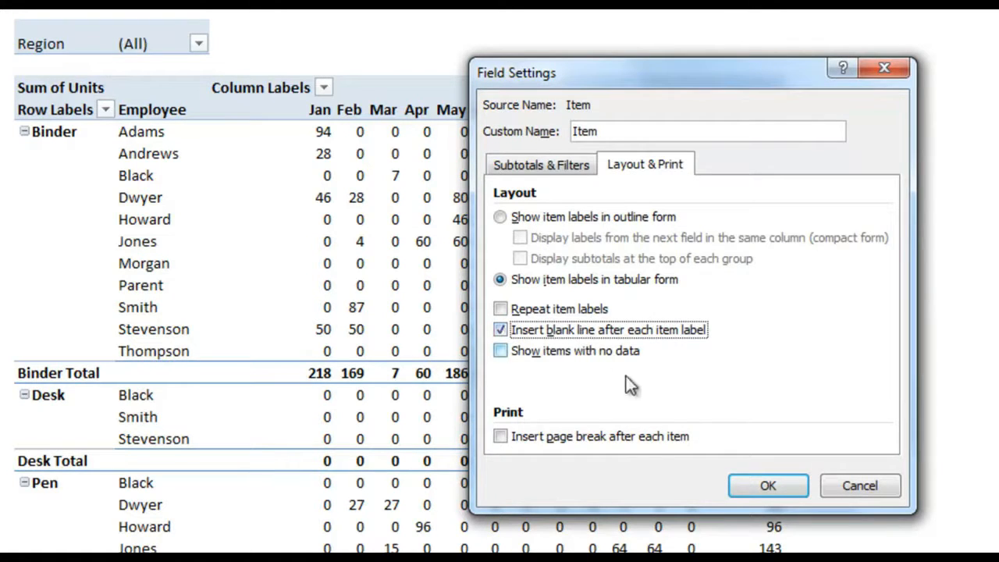
left_click(768, 487)
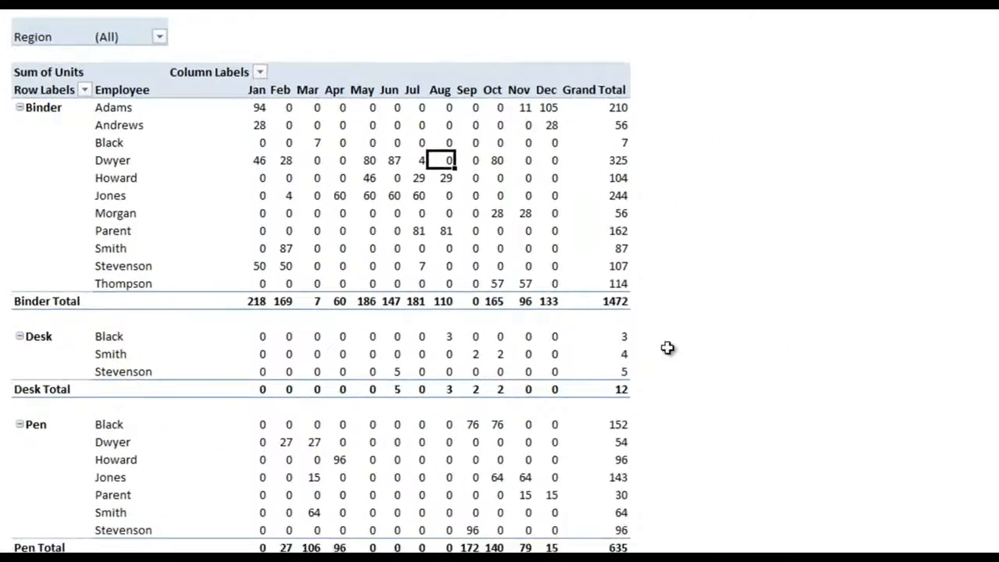
scroll(312, 281, "down", 9)
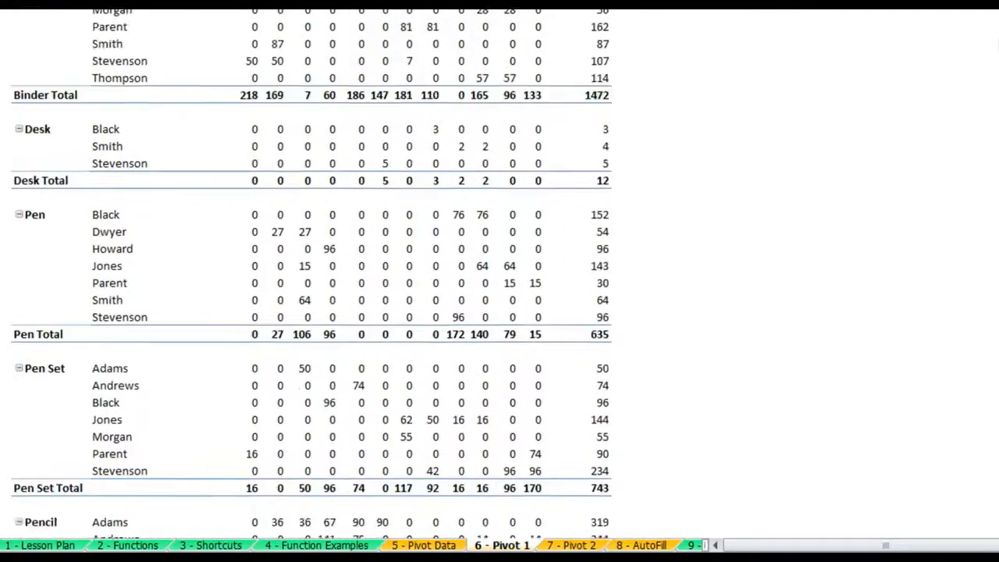
scroll(313, 281, "up", 2)
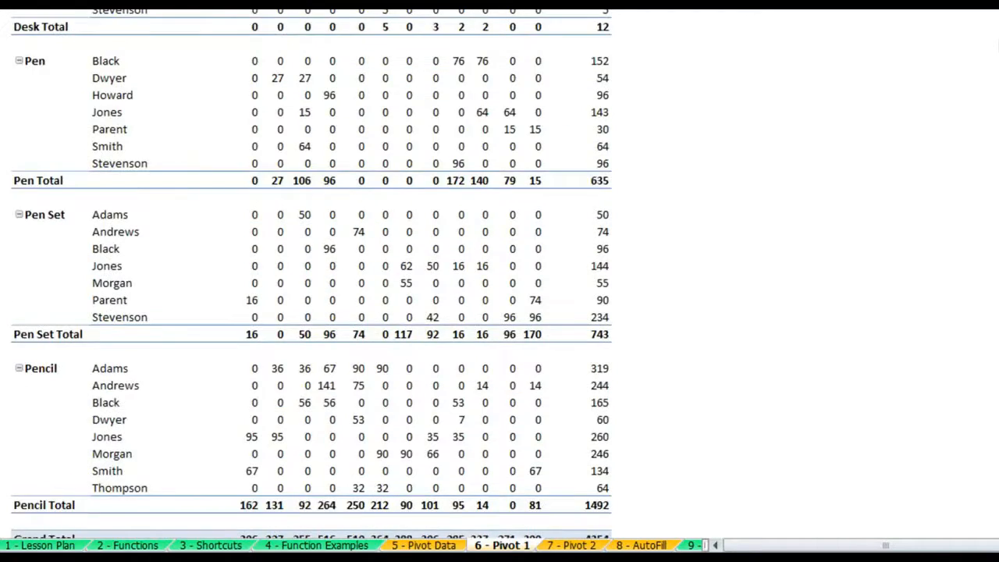
scroll(313, 281, "up", 7)
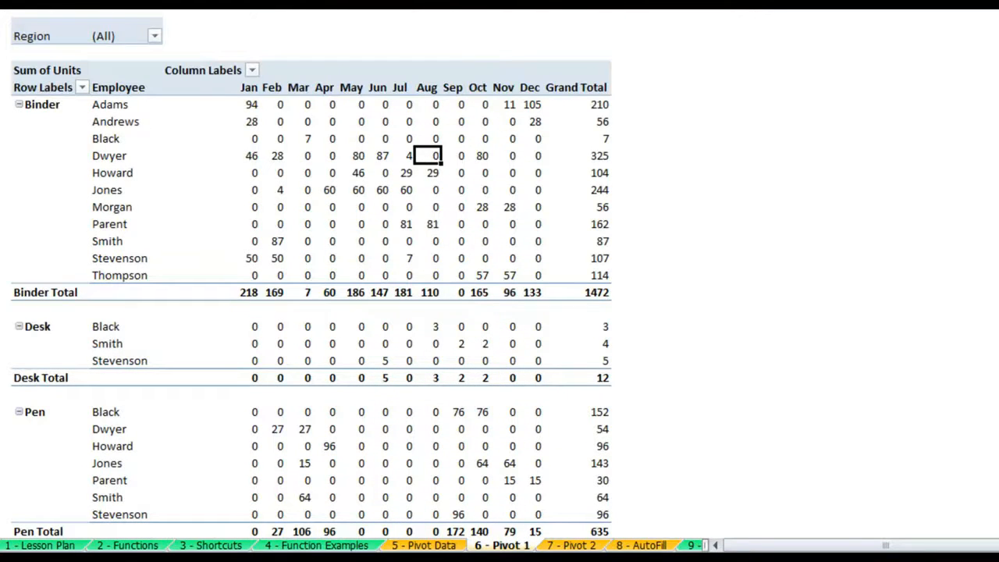